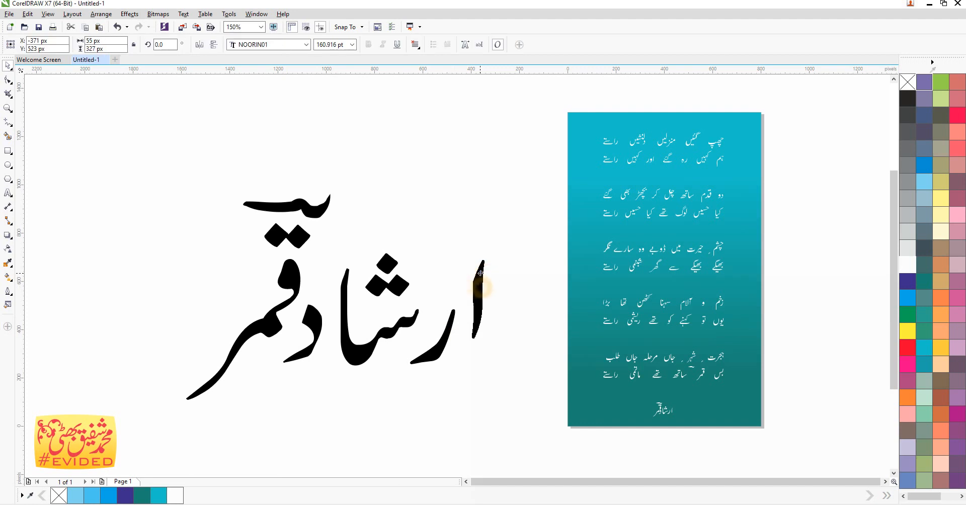
# Step: Shift the two rightmost letters of the large calligraphic name left, closer to the rest of the word
pyautogui.click(469, 351)
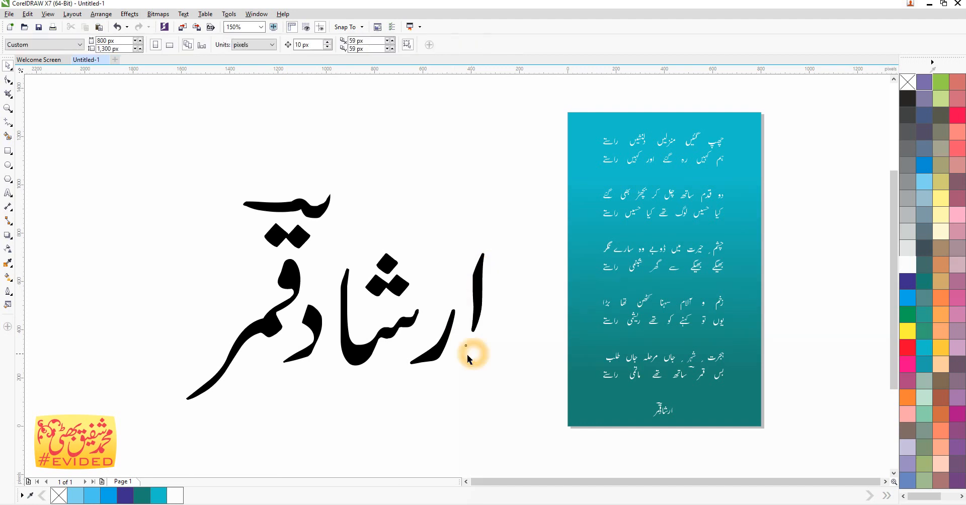
pyautogui.moveTo(502, 226); pyautogui.dragTo(401, 358)
pyautogui.click(422, 394)
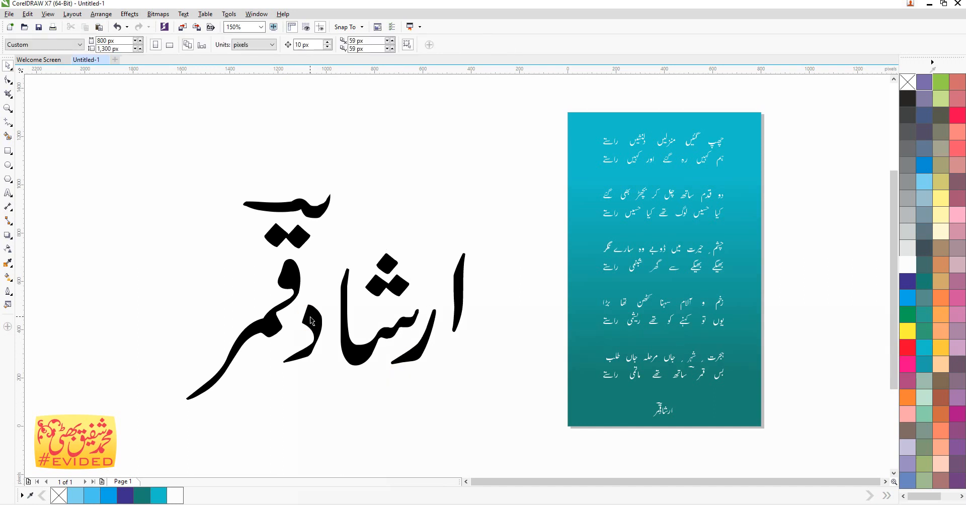
# Step: Move the first word's final letter and the second word with its dots slightly right to tighten the spacing
pyautogui.moveTo(311, 317); pyautogui.dragTo(321, 317)
pyautogui.click(313, 270)
pyautogui.moveTo(298, 274); pyautogui.dragTo(314, 273)
# Step: Scale down the decorative mark above the second word's dots
pyautogui.click(319, 206)
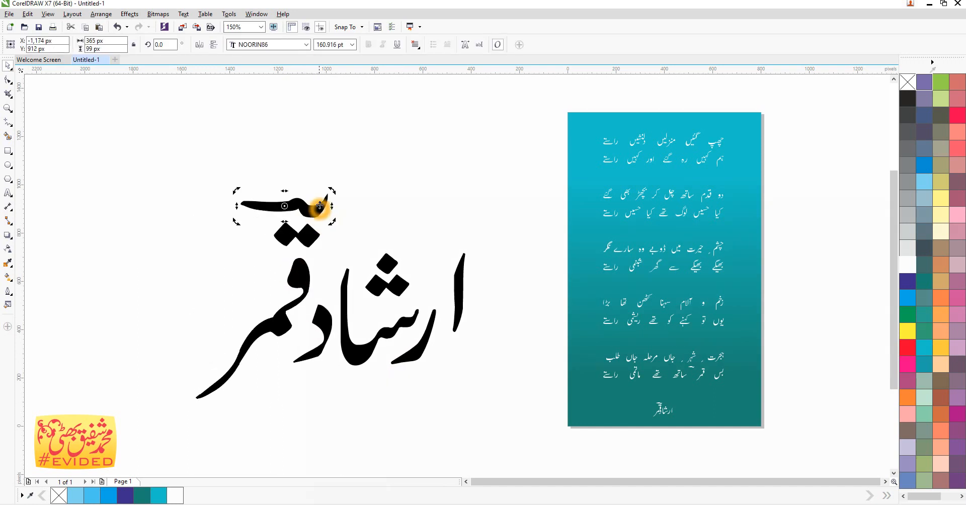
pyautogui.moveTo(331, 191)
pyautogui.mouseDown()
pyautogui.moveTo(308, 198)
pyautogui.moveTo(308, 209)
pyautogui.mouseUp()
pyautogui.click(378, 201)
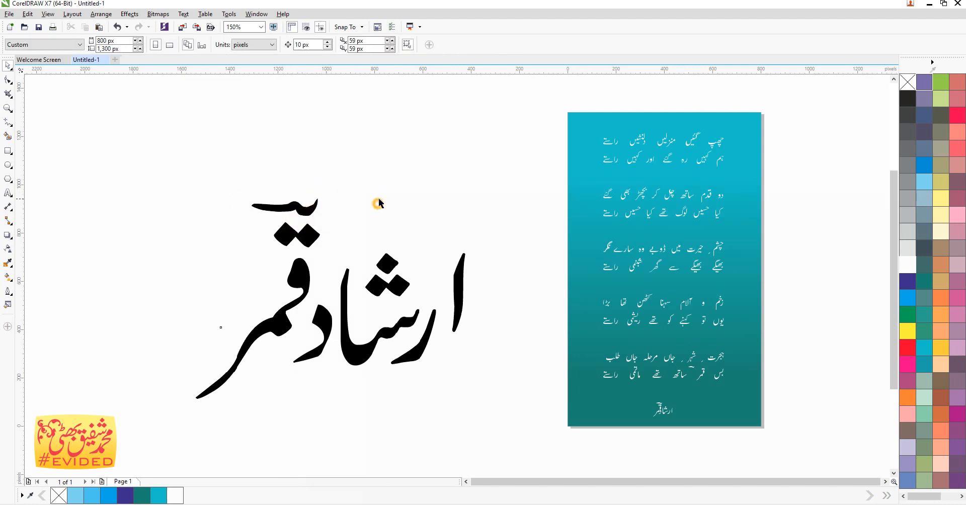
# Step: Fill all the pieces of the large calligraphic name with blue
pyautogui.moveTo(134, 156); pyautogui.dragTo(484, 432)
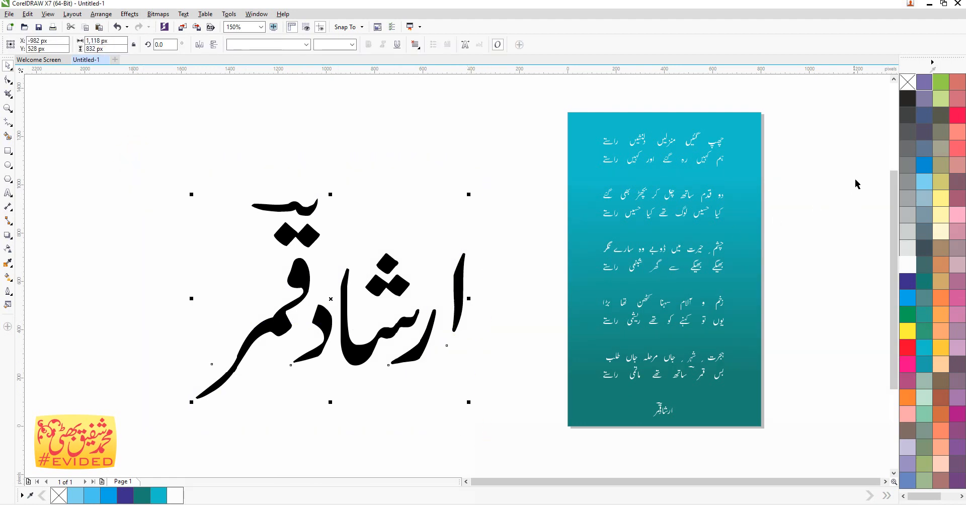
pyautogui.click(924, 165)
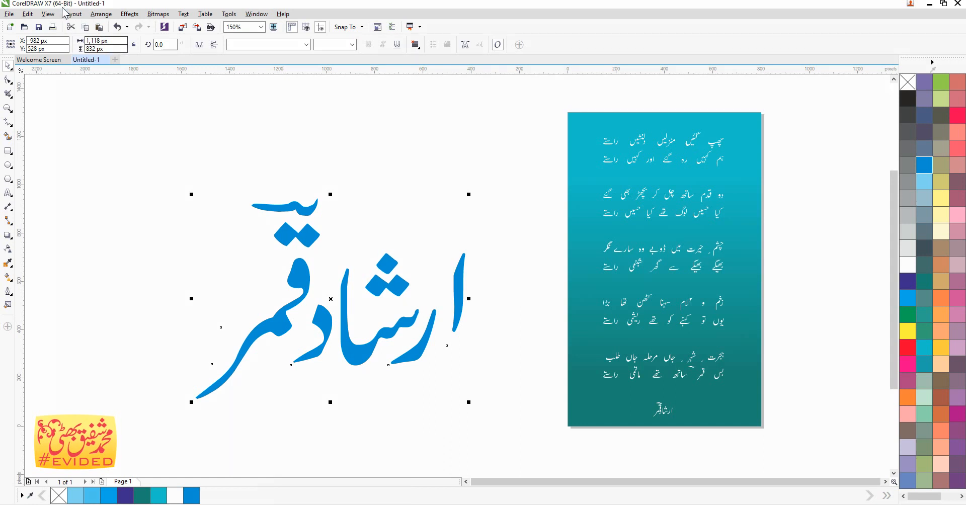
# Step: Try combining the lettering into a single object and moving it left, and undo both changes
pyautogui.click(99, 14)
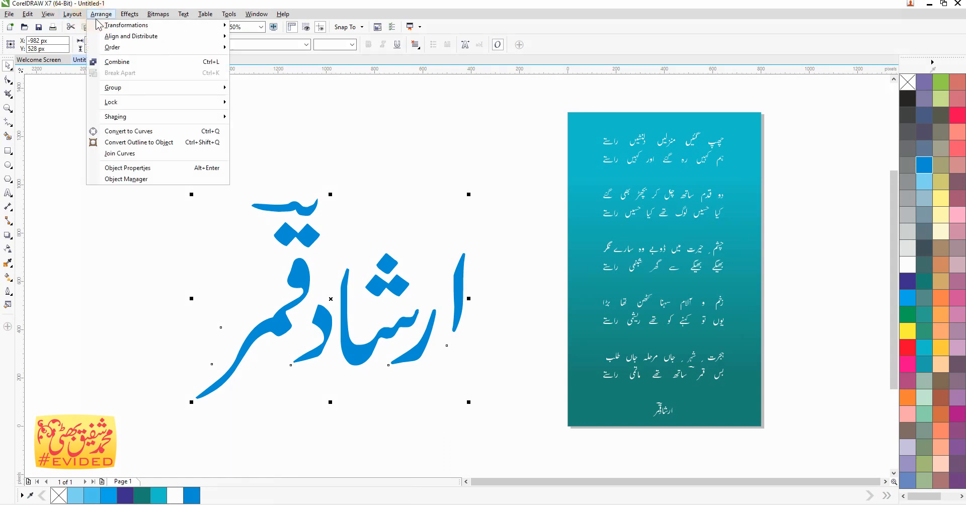
pyautogui.click(123, 88)
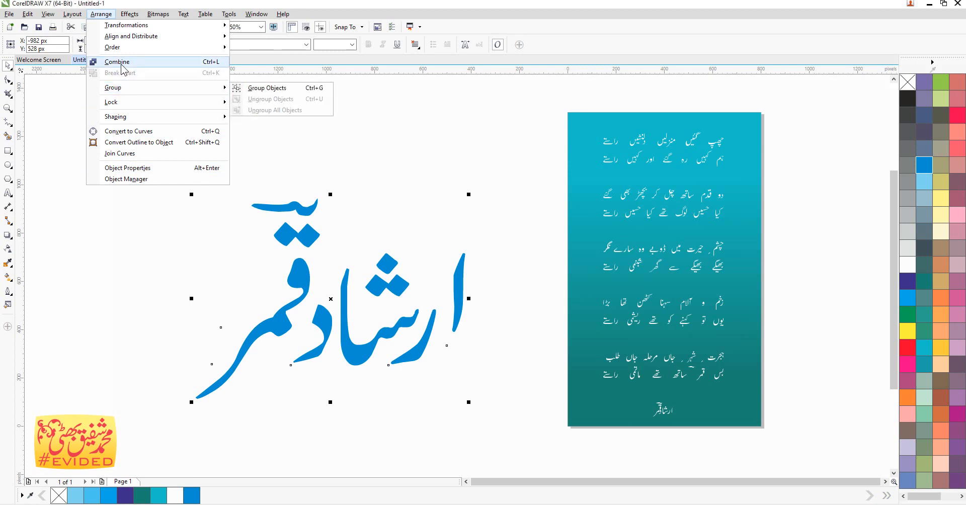
pyautogui.click(122, 64)
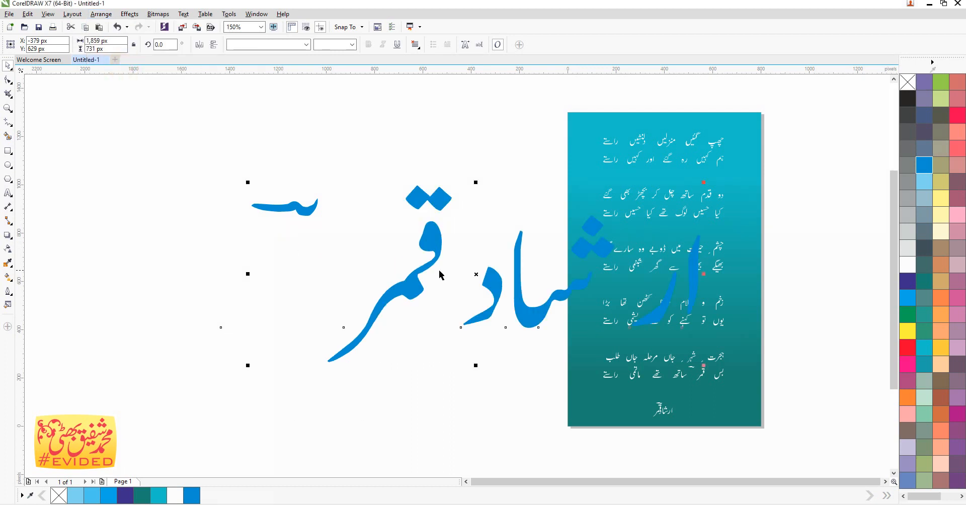
pyautogui.moveTo(494, 283); pyautogui.dragTo(311, 290)
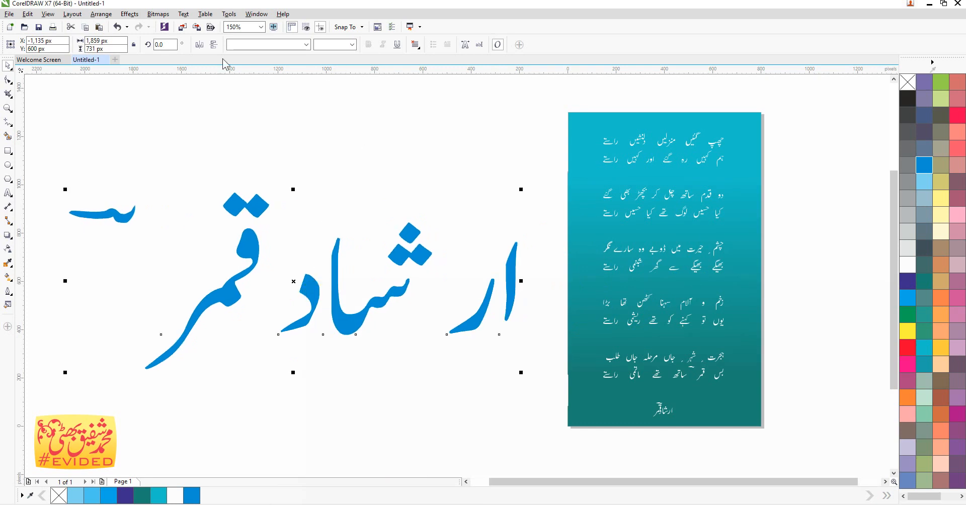
pyautogui.click(117, 27)
pyautogui.click(118, 27)
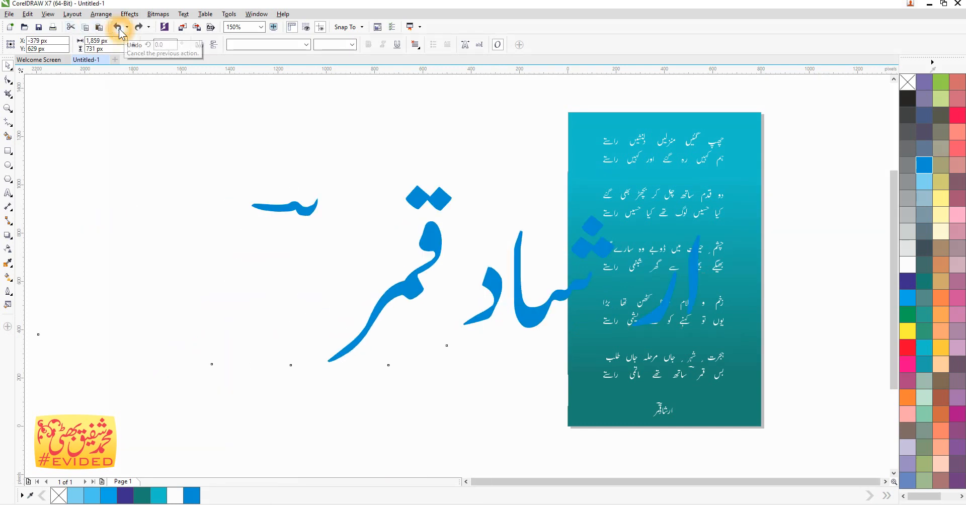
# Step: Convert the selected text pieces of the large name to curves
pyautogui.click(127, 15)
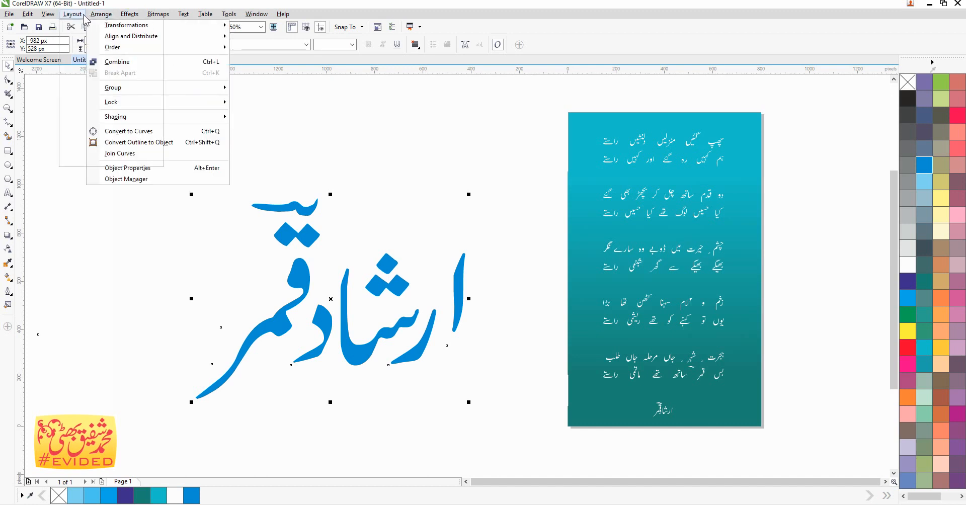
pyautogui.moveTo(77, 16)
pyautogui.moveTo(28, 16)
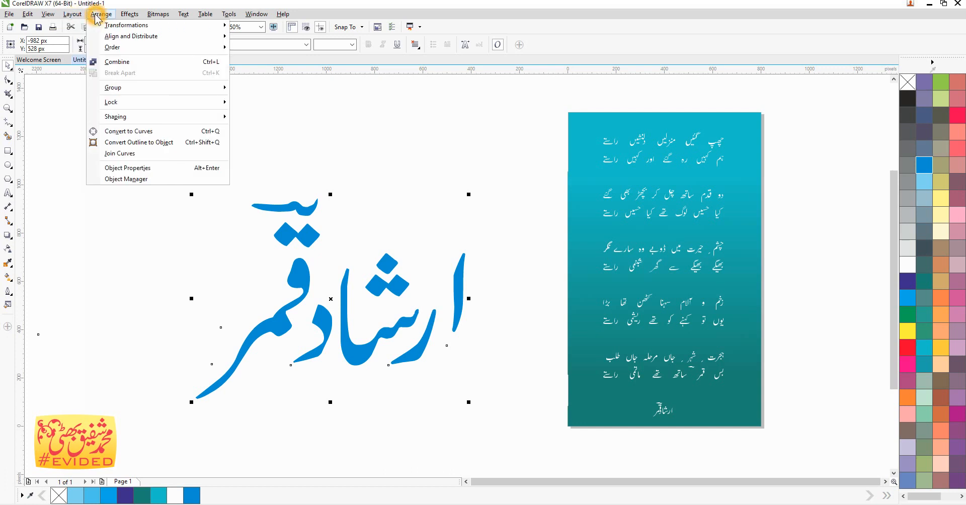
pyautogui.click(157, 131)
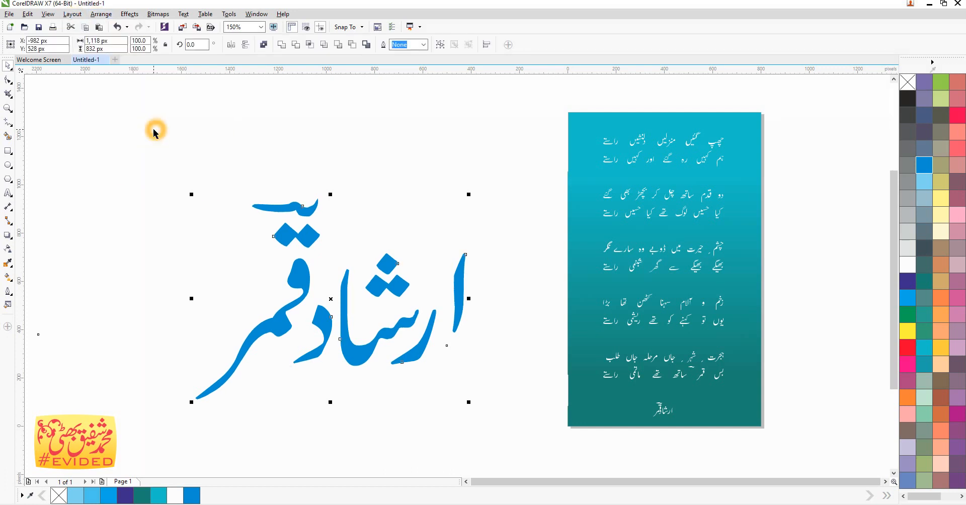
# Step: Try a black 8 px outline with rounded corners and line caps, behind fill, scaled with object and overprinted, on the three dots
pyautogui.click(399, 195)
pyautogui.click(374, 291)
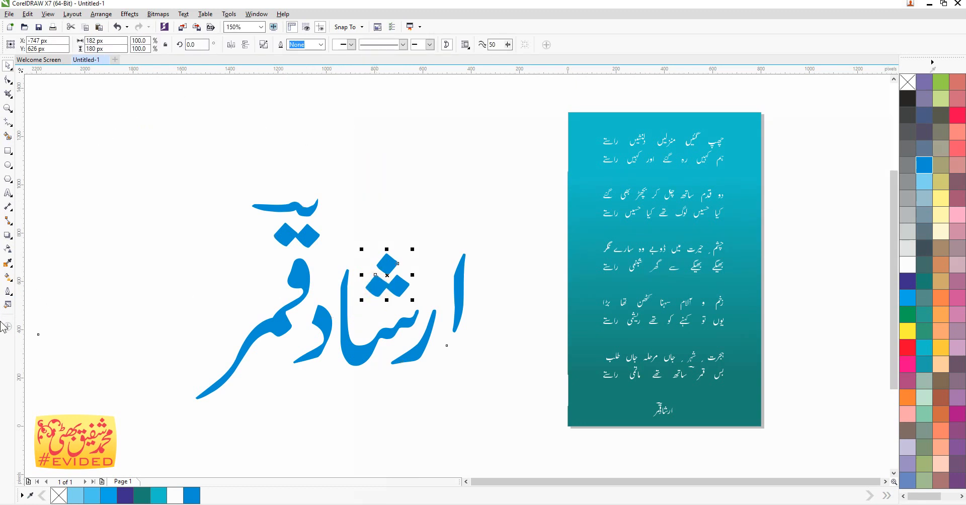
pyautogui.click(12, 296)
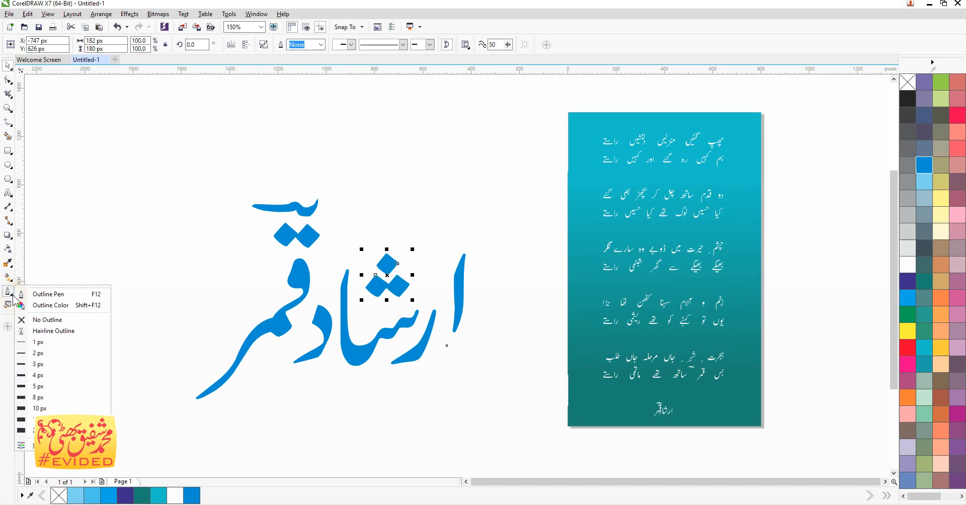
pyautogui.click(46, 288)
pyautogui.moveTo(444, 155); pyautogui.dragTo(596, 143)
pyautogui.click(562, 187)
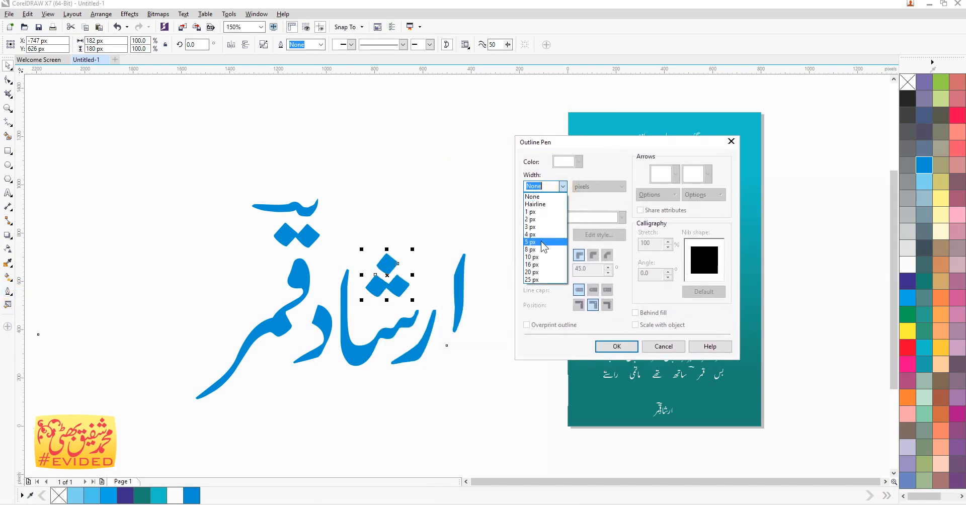
pyautogui.click(536, 256)
pyautogui.click(593, 255)
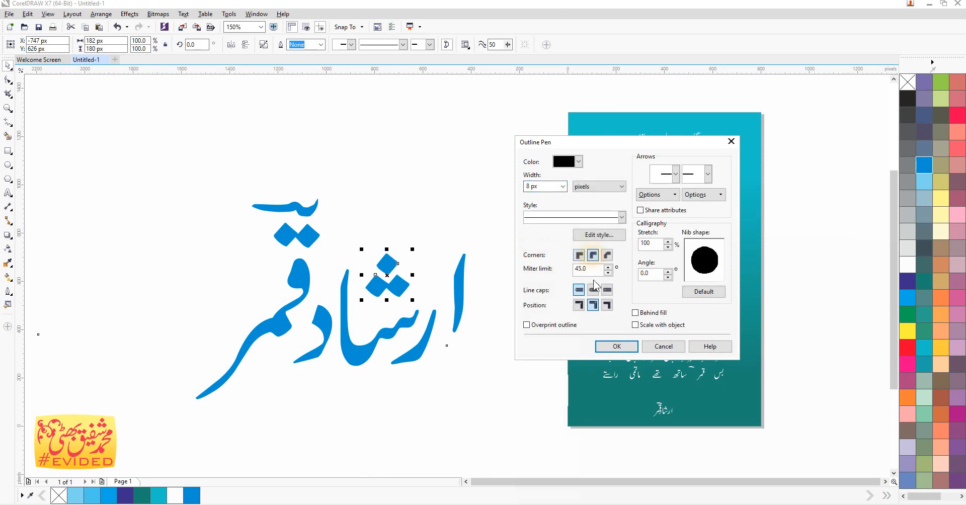
pyautogui.click(649, 312)
pyautogui.click(602, 347)
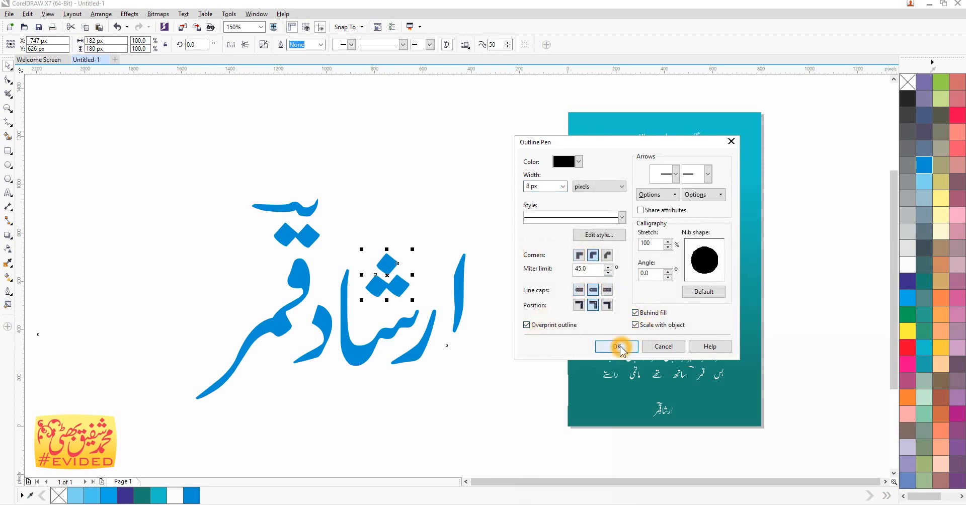
# Step: Weld all the lettering pieces of the large name into one curve
pyautogui.click(462, 319)
pyautogui.moveTo(506, 141); pyautogui.dragTo(143, 435)
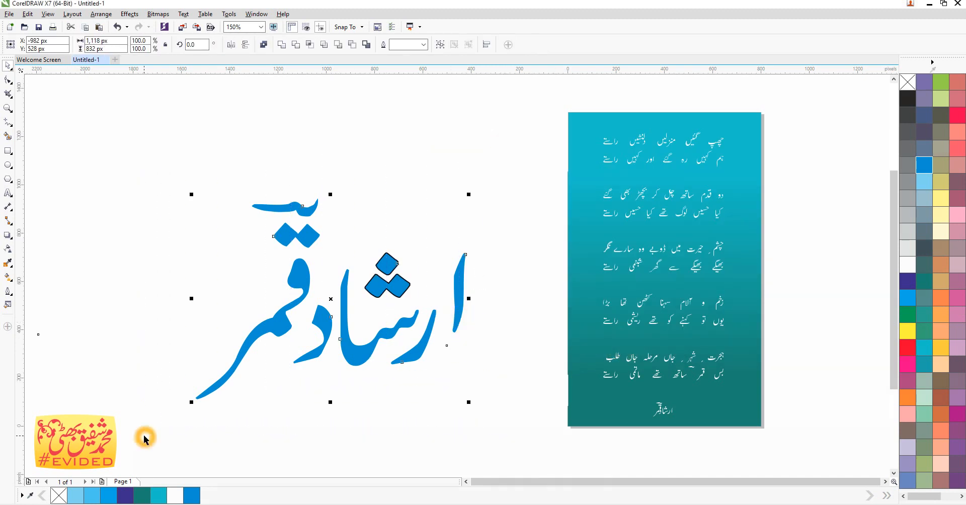
pyautogui.click(282, 45)
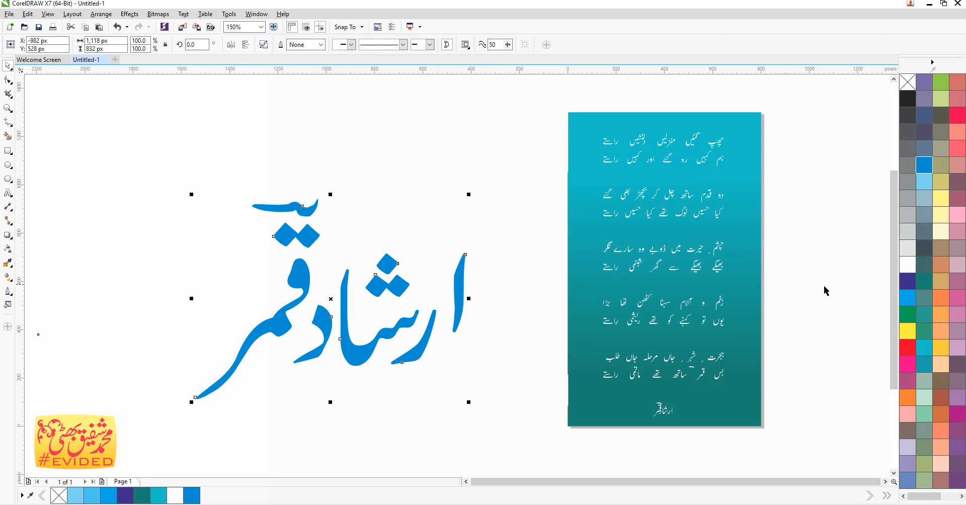
# Step: Give the welded lettering a light blue 10 px outline with rounded corners and line caps, behind fill, scaled with object and overprinted
pyautogui.rightClick(906, 300)
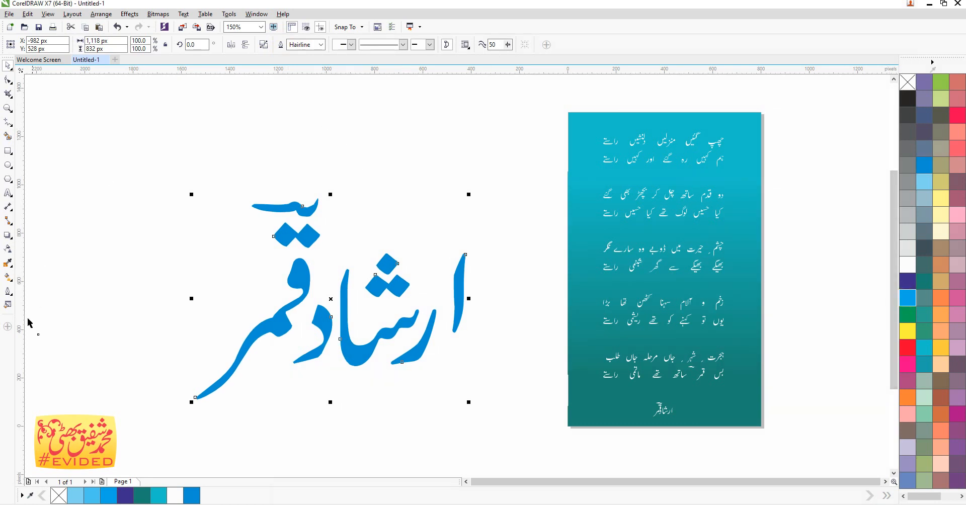
pyautogui.click(8, 292)
pyautogui.click(40, 288)
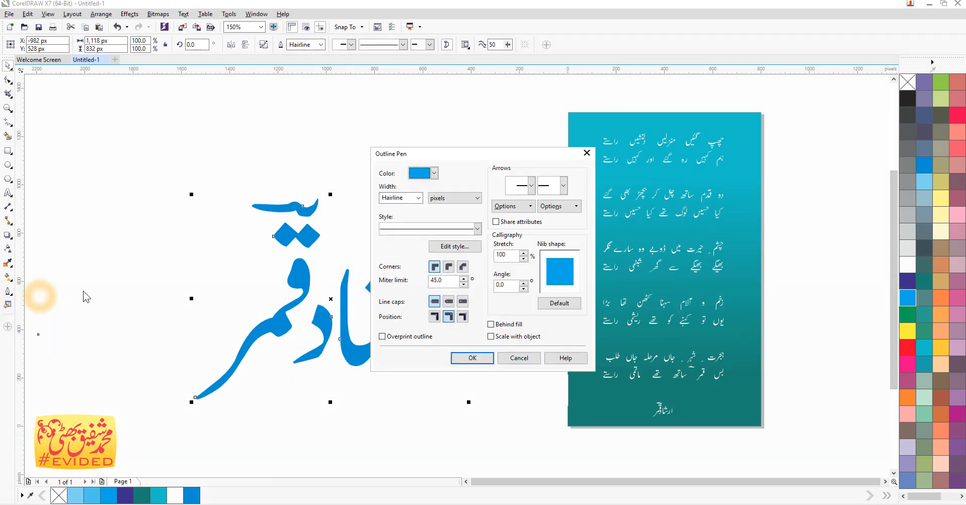
pyautogui.click(448, 270)
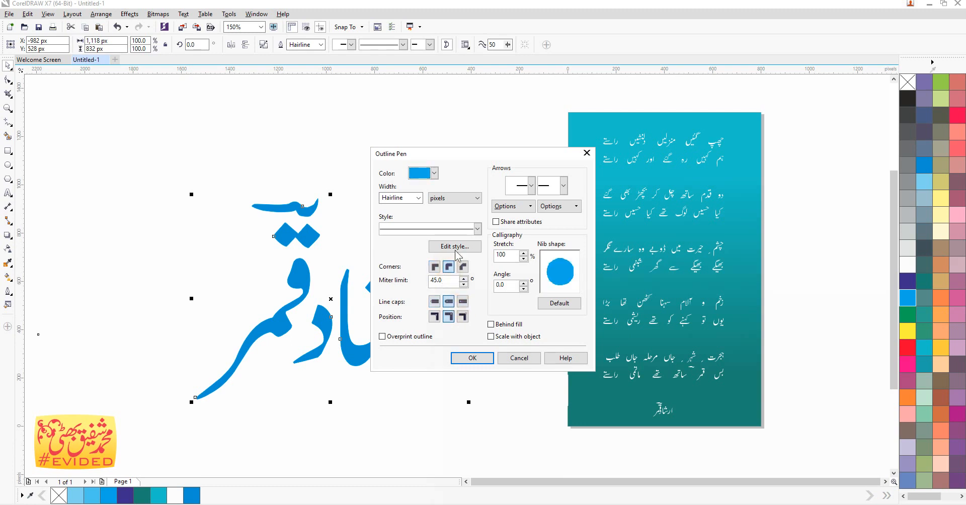
pyautogui.click(417, 198)
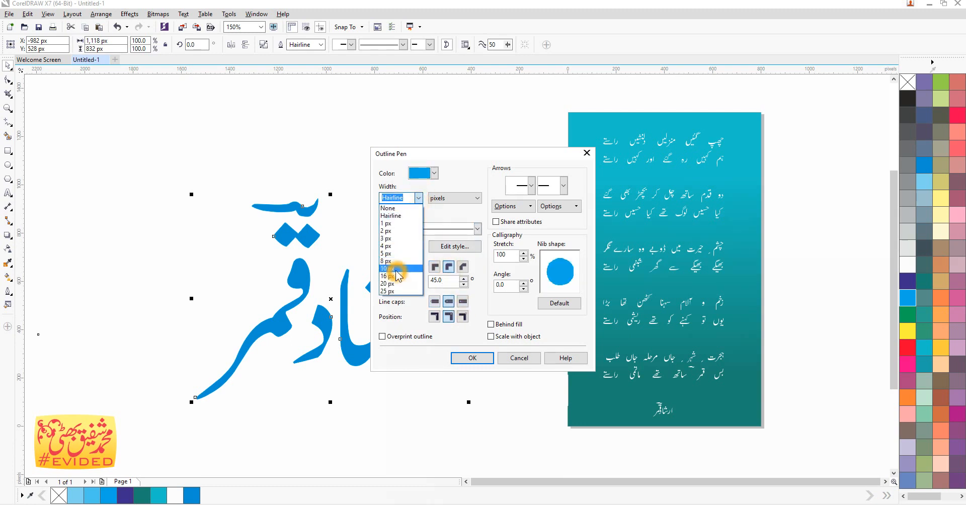
pyautogui.click(387, 269)
pyautogui.click(397, 336)
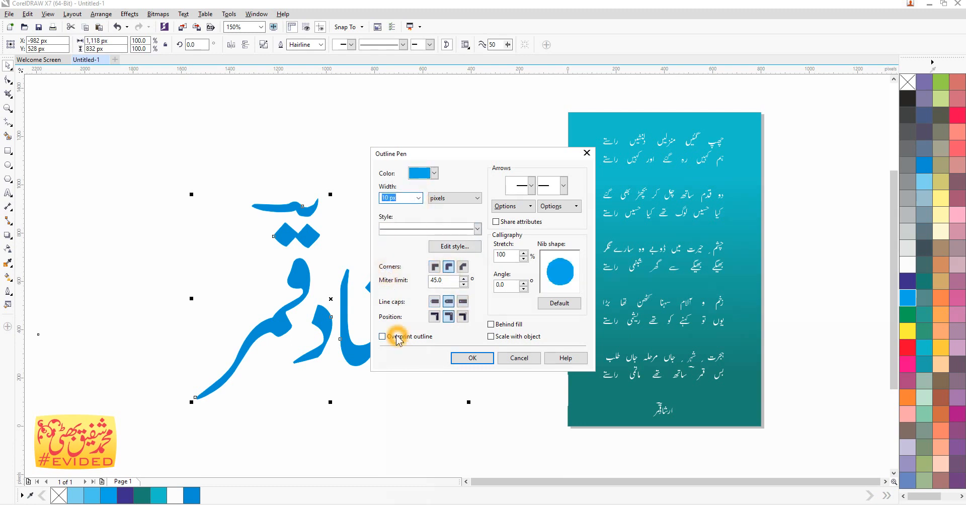
pyautogui.click(491, 324)
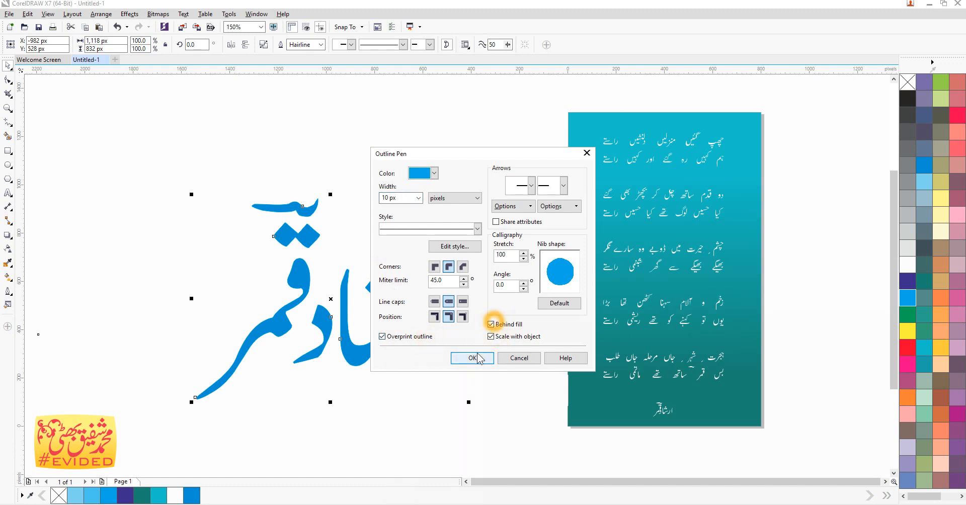
pyautogui.click(473, 357)
# Step: Recolor the lettering's outline dark blue and fill its interior with white
pyautogui.rightClick(908, 282)
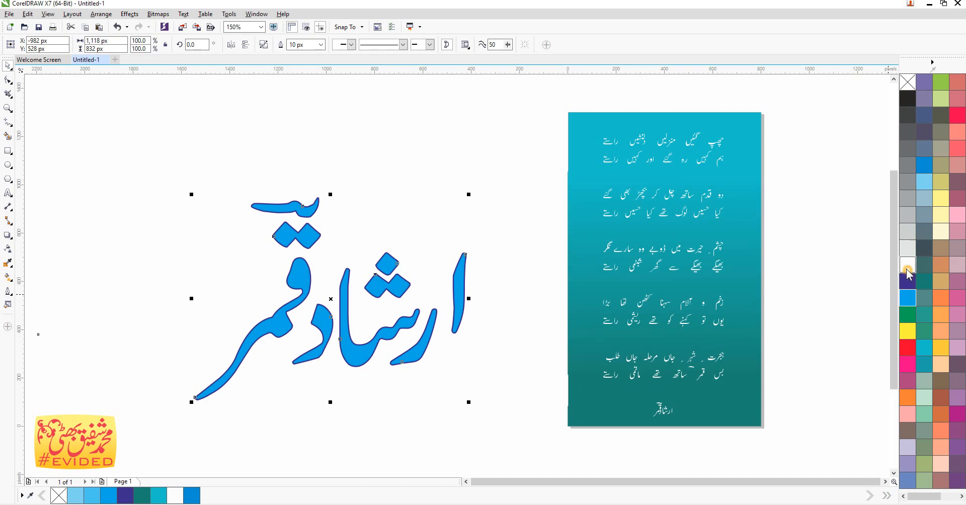
pyautogui.click(906, 270)
pyautogui.click(500, 332)
# Step: Duplicate the lettering with a slight offset to the left and fill the copy behind with black
pyautogui.moveTo(460, 296); pyautogui.dragTo(457, 298)
pyautogui.click(459, 347)
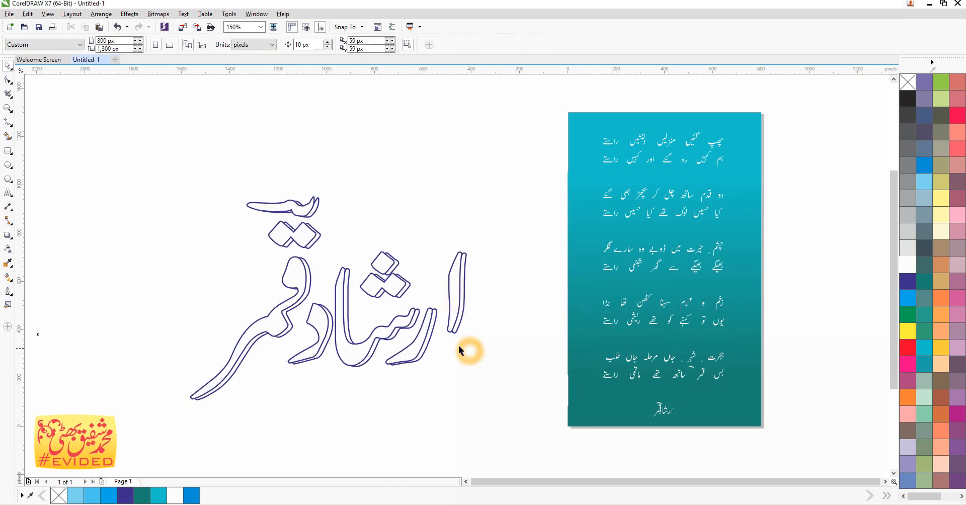
pyautogui.click(423, 346)
pyautogui.click(907, 100)
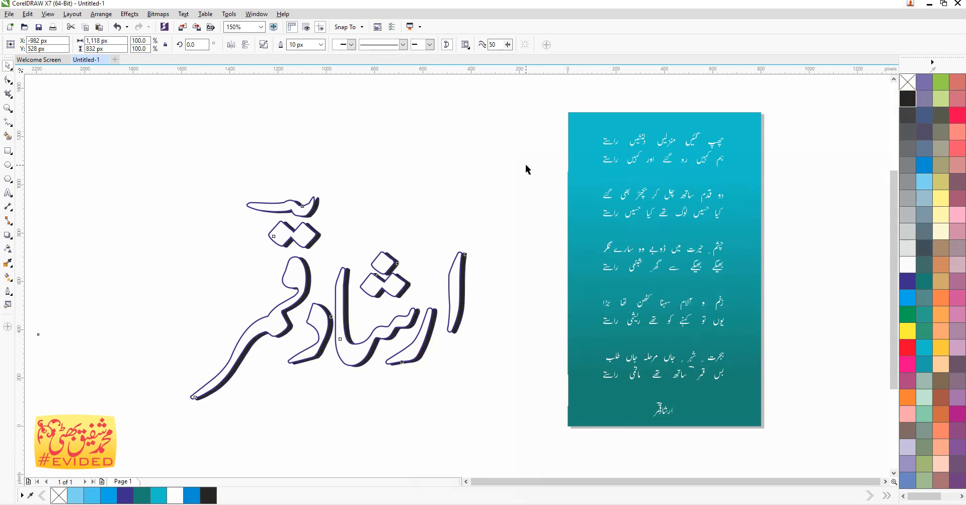
# Step: Change the outline color of the front white lettering to red
pyautogui.moveTo(450, 283); pyautogui.dragTo(446, 281)
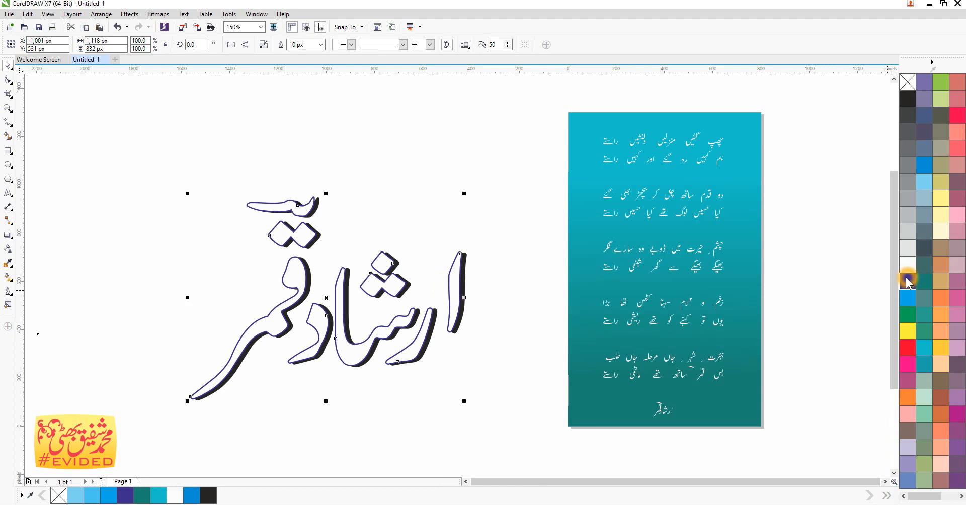
pyautogui.rightClick(907, 348)
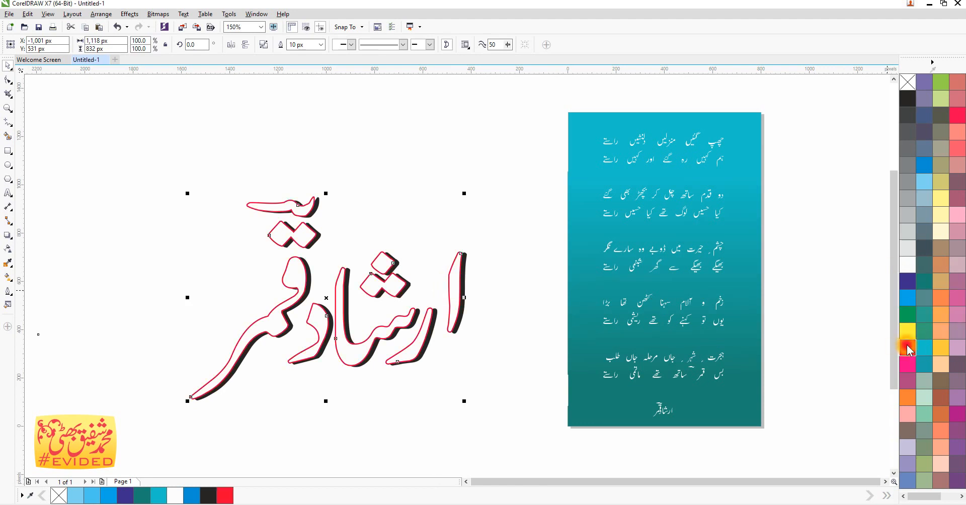
pyautogui.click(390, 339)
# Step: Nudge the front red-outlined lettering slightly up and the black copy slightly down to widen the shadow offset
pyautogui.scroll(1, 390, 338)
pyautogui.scroll(2, 389, 339)
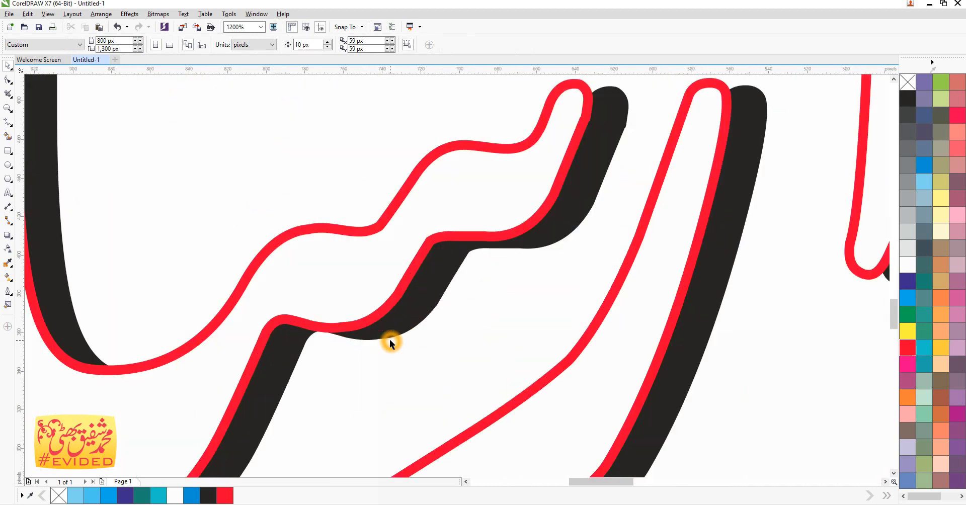
pyautogui.moveTo(382, 292); pyautogui.dragTo(383, 285)
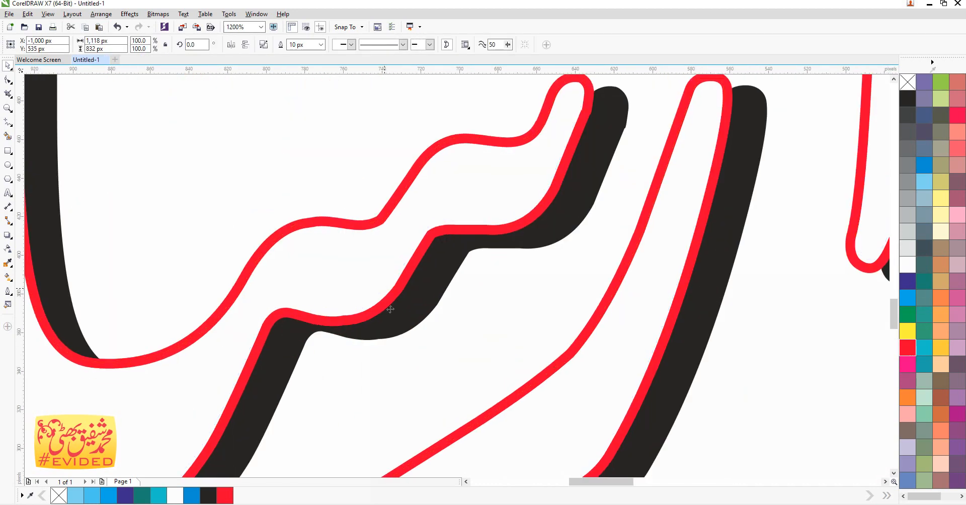
pyautogui.click(416, 343)
pyautogui.moveTo(399, 335); pyautogui.dragTo(397, 340)
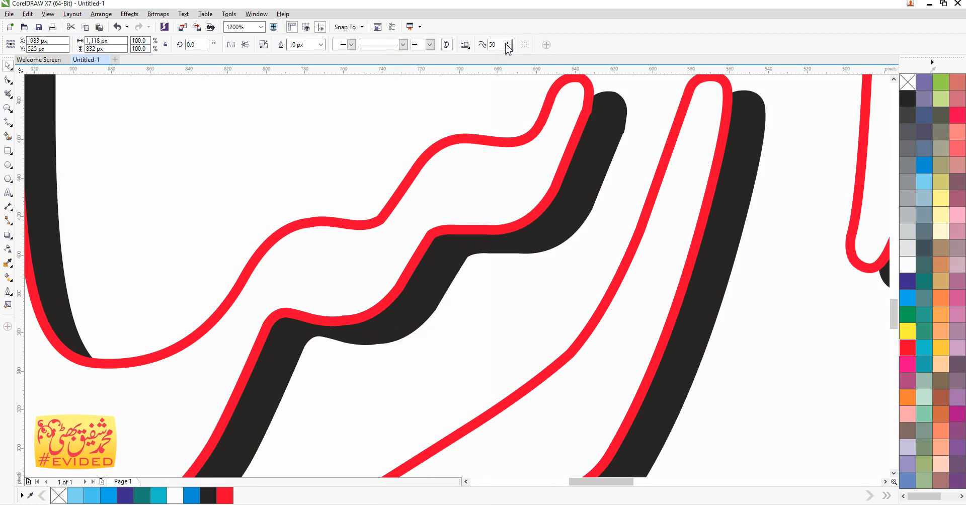
# Step: Set the black copy's curve smoothness to 54
pyautogui.moveTo(506, 44); pyautogui.dragTo(509, 56)
pyautogui.click(388, 114)
pyautogui.scroll(-1, 463, 227)
pyautogui.middleClick(450, 261)
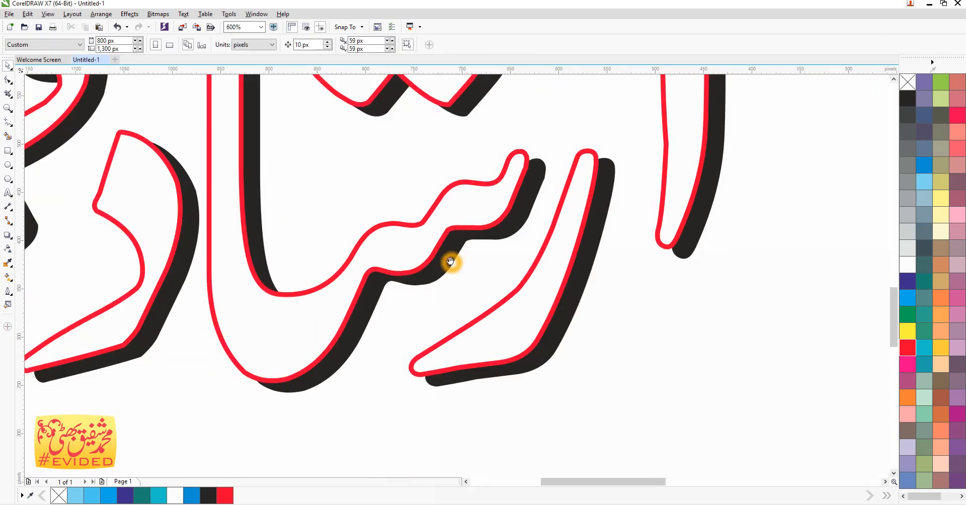
pyautogui.moveTo(450, 261); pyautogui.dragTo(552, 318)
pyautogui.scroll(-1, 581, 278)
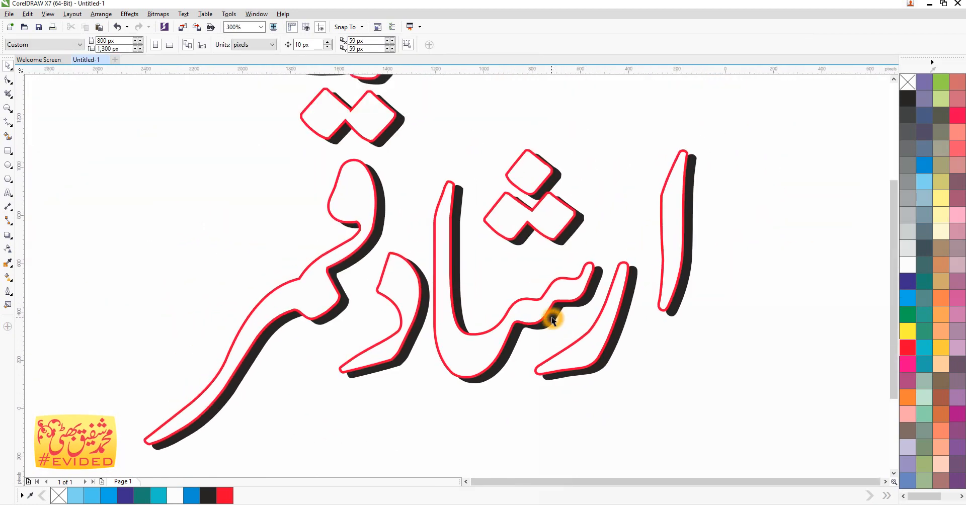
pyautogui.scroll(-1, 552, 319)
pyautogui.moveTo(651, 156); pyautogui.dragTo(304, 430)
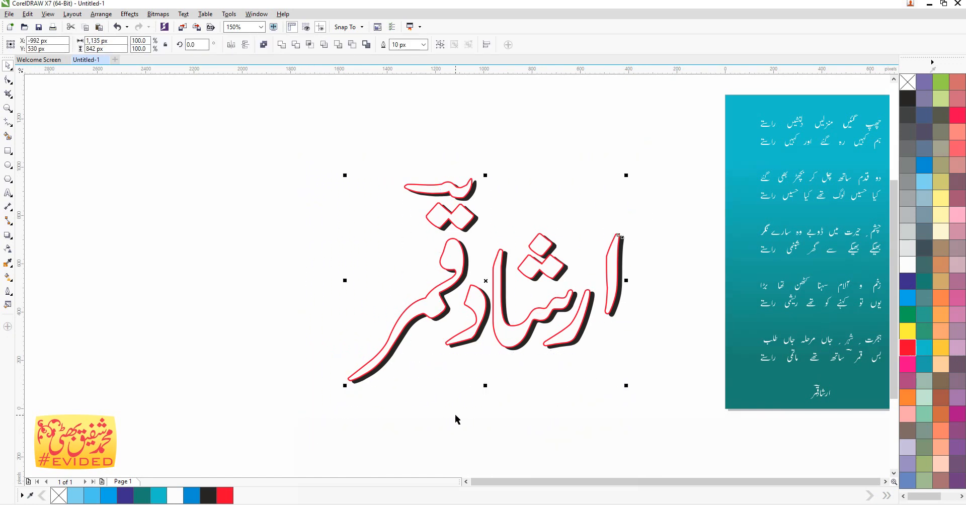
pyautogui.click(611, 395)
# Step: Try yellow with blue outline, dark blue with white outline, and light gray with gray outline on the front lettering
pyautogui.click(526, 336)
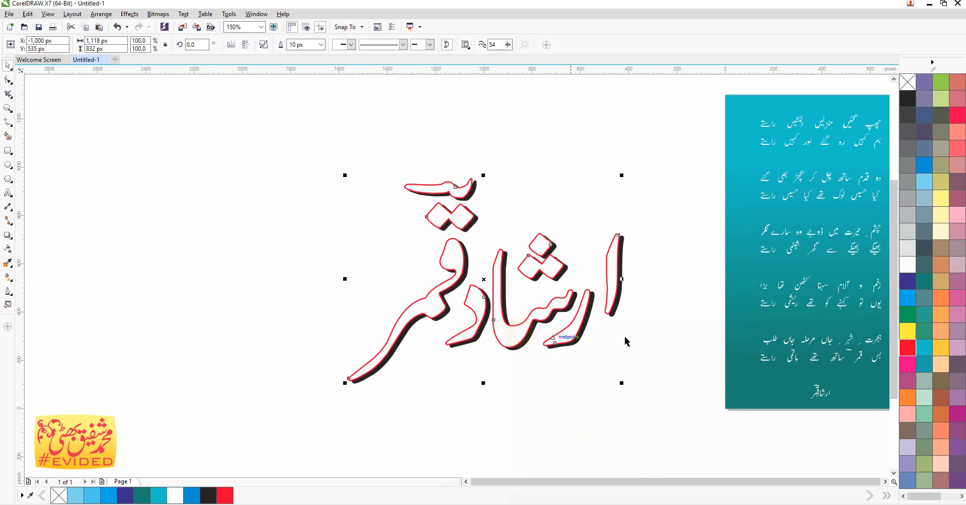
pyautogui.click(907, 330)
pyautogui.rightClick(908, 298)
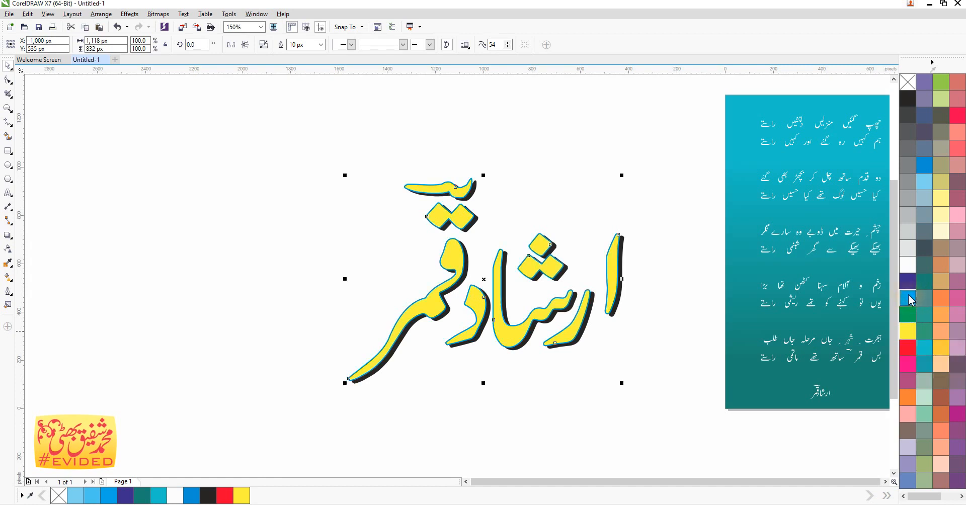
pyautogui.click(907, 284)
pyautogui.rightClick(908, 264)
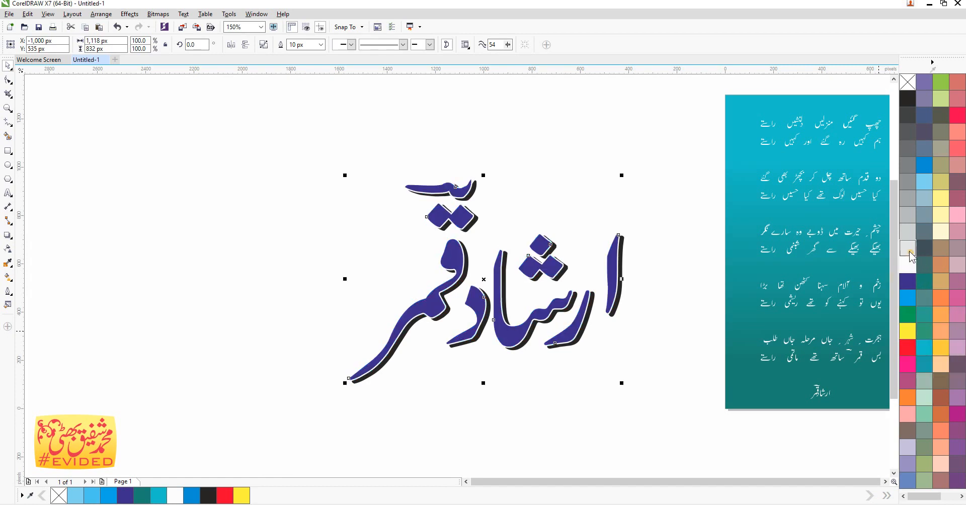
pyautogui.click(909, 249)
pyautogui.rightClick(912, 234)
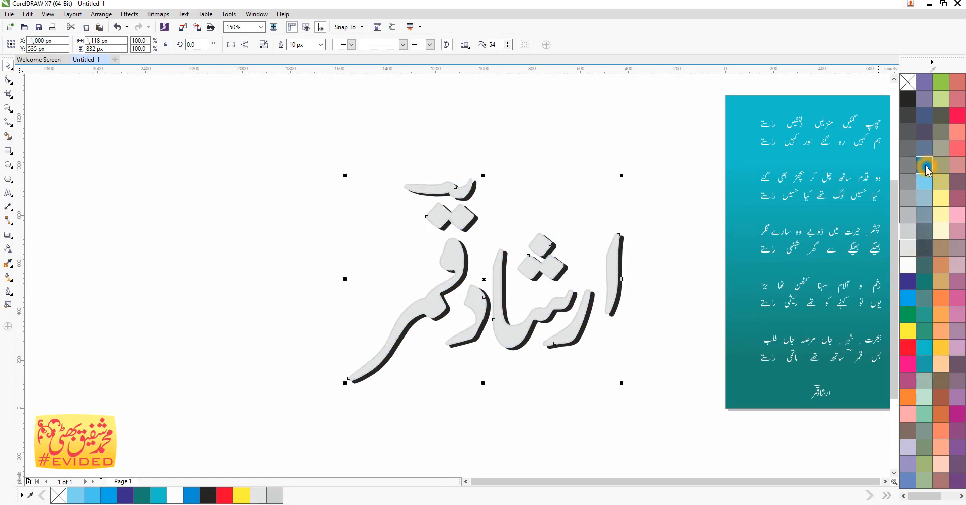
# Step: Fill the front lettering with blue and give it a white outline
pyautogui.click(907, 165)
pyautogui.rightClick(907, 151)
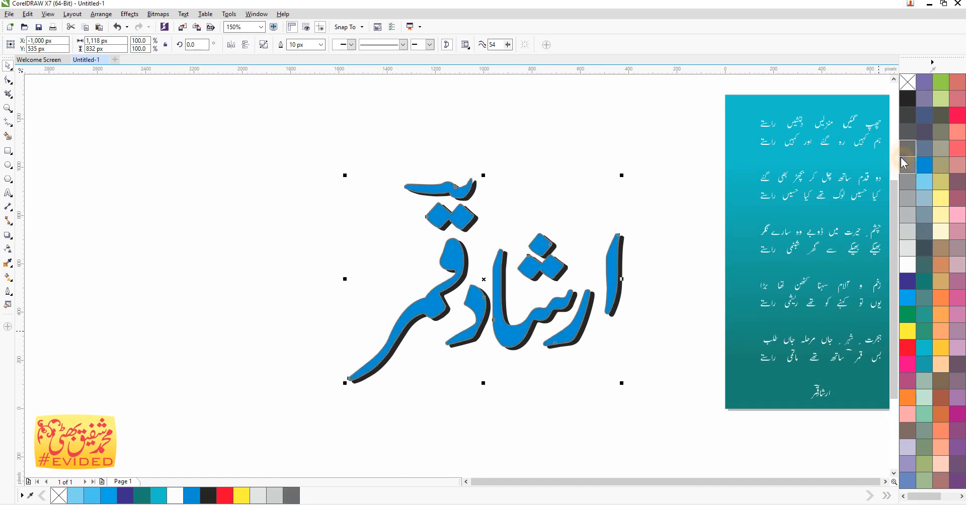
pyautogui.rightClick(907, 264)
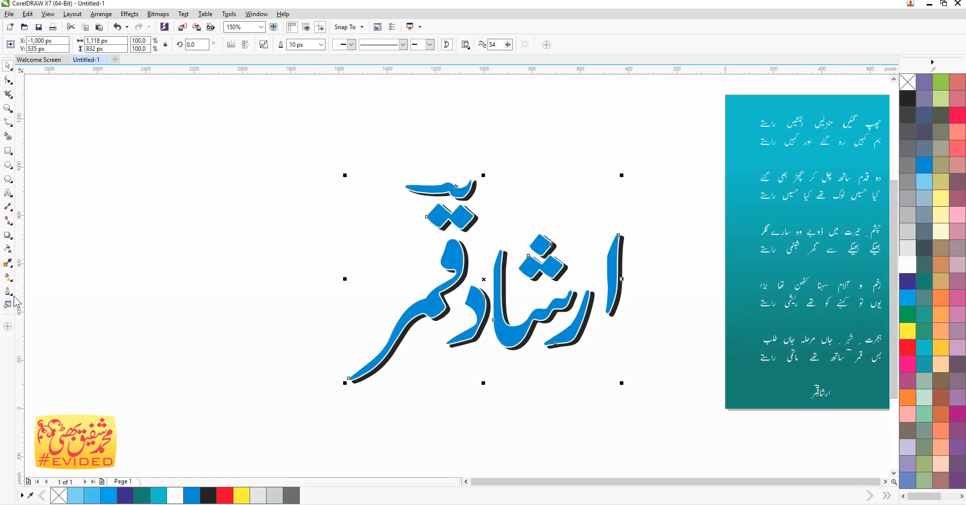
# Step: Apply a vertical linear gradient fill to the front lettering and set its upper color to red #FF0000
pyautogui.click(8, 276)
pyautogui.moveTo(469, 375); pyautogui.dragTo(469, 210)
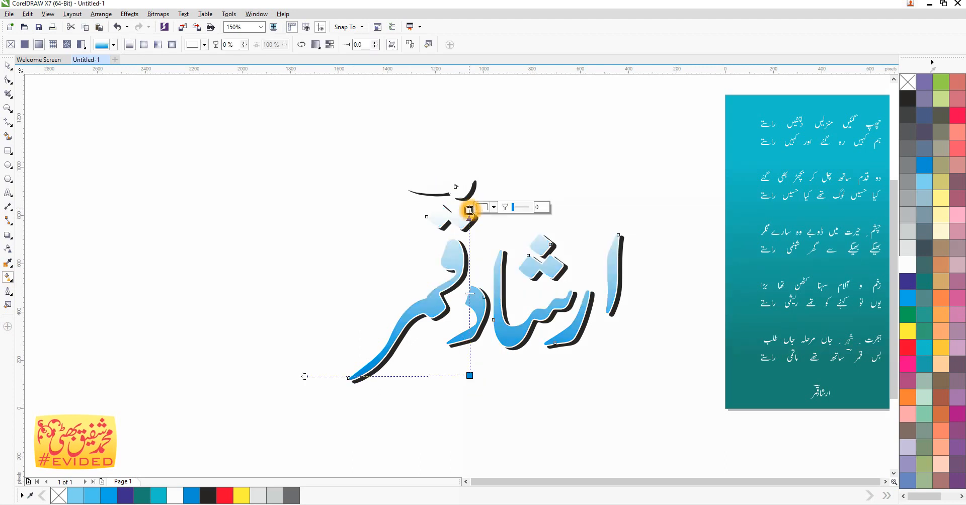
pyautogui.click(493, 206)
pyautogui.moveTo(531, 260); pyautogui.dragTo(538, 254)
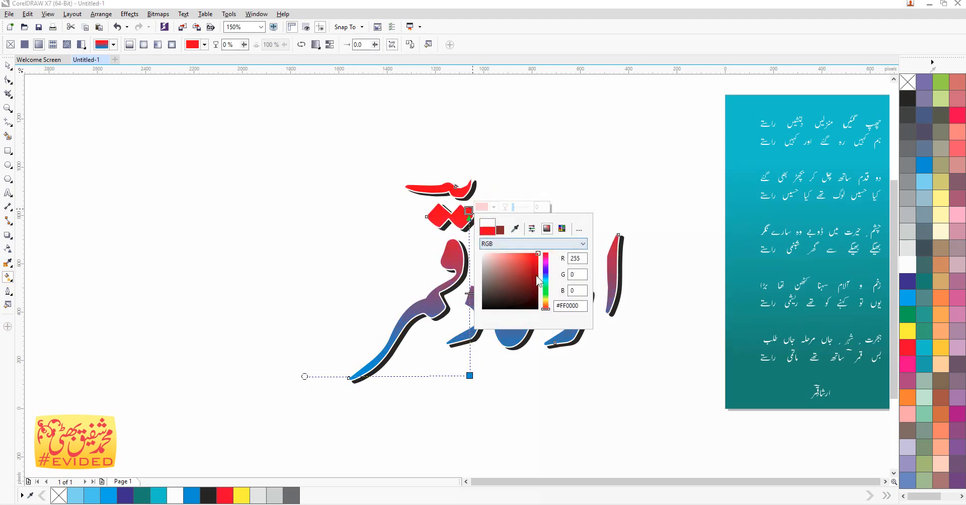
# Step: Set the gradient's lower color to a very dark red, CMYK 53, 80, 73, 76
pyautogui.click(469, 375)
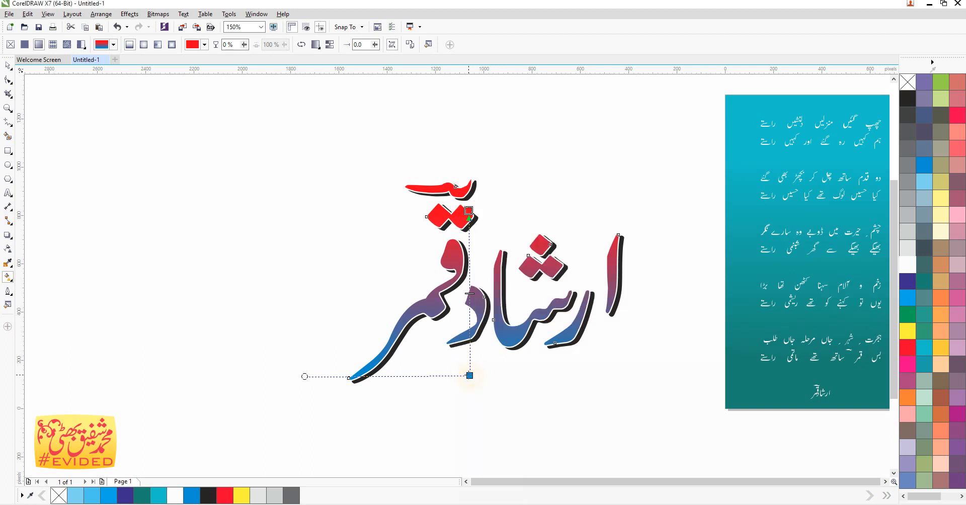
pyautogui.click(495, 372)
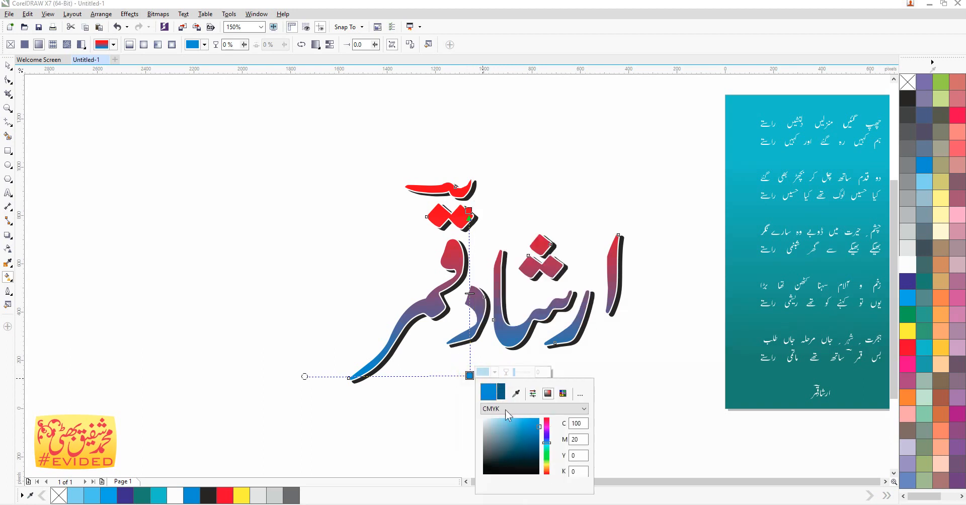
pyautogui.click(547, 418)
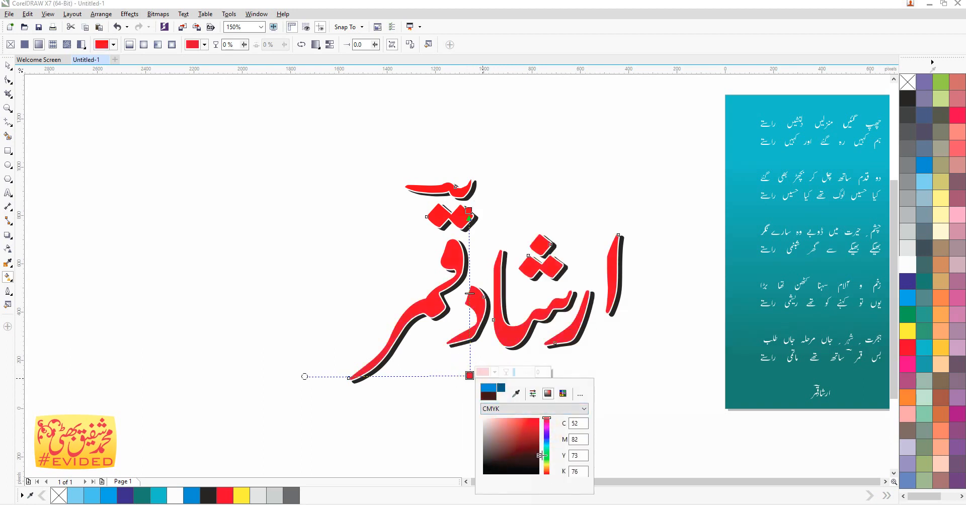
pyautogui.click(538, 456)
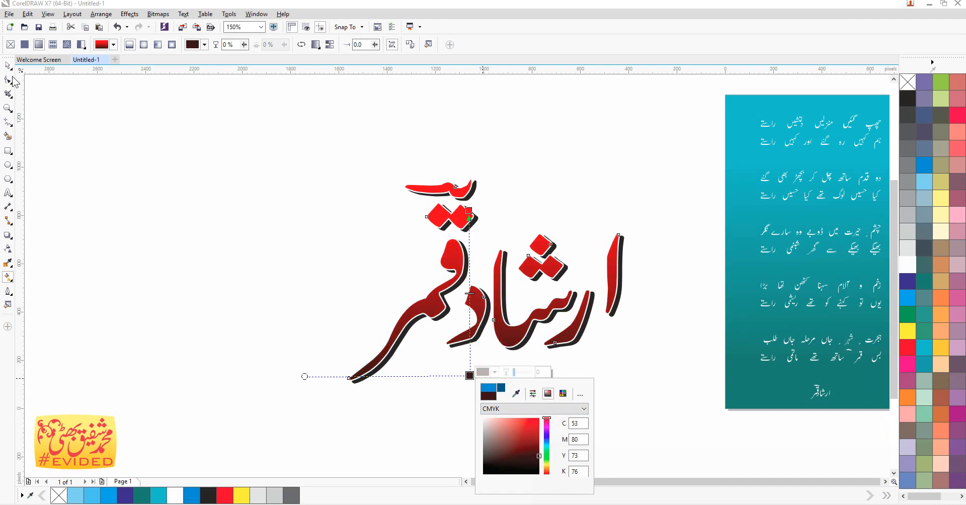
pyautogui.click(179, 201)
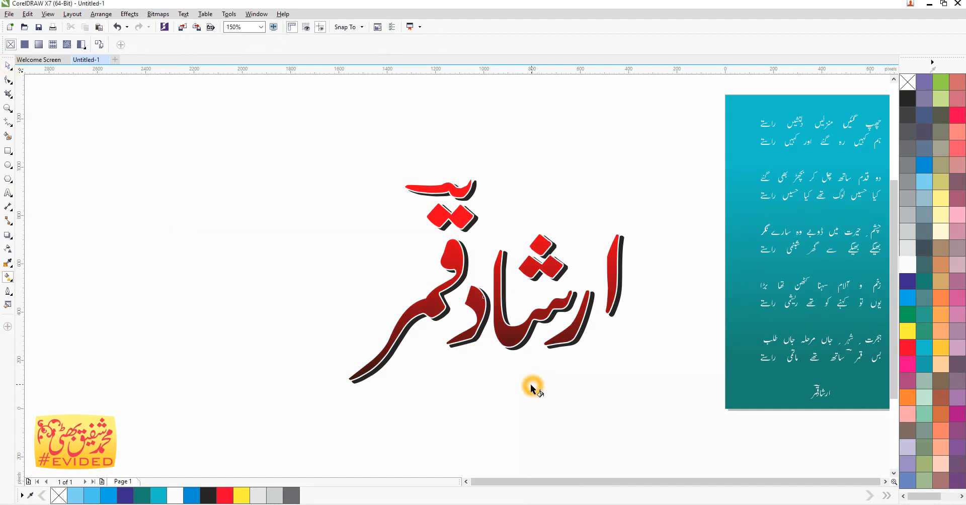
# Step: Thicken the outline of the black copy to the preset width just above 10 px
pyautogui.scroll(-6, 528, 383)
pyautogui.scroll(6, 495, 325)
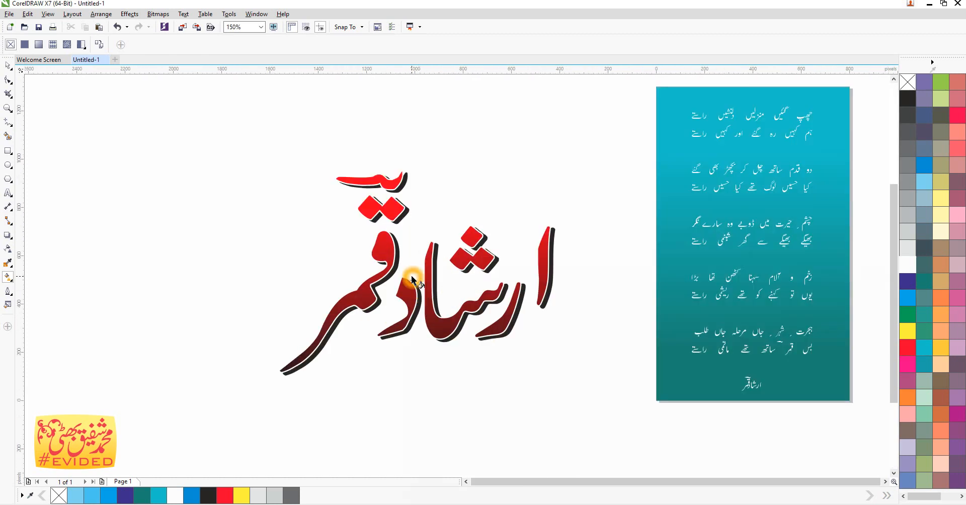
pyautogui.click(6, 66)
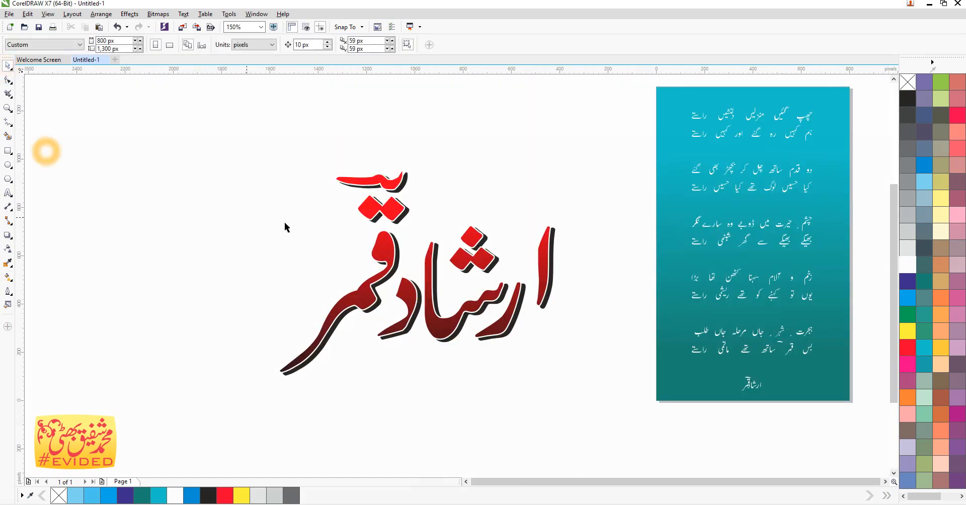
pyautogui.click(397, 222)
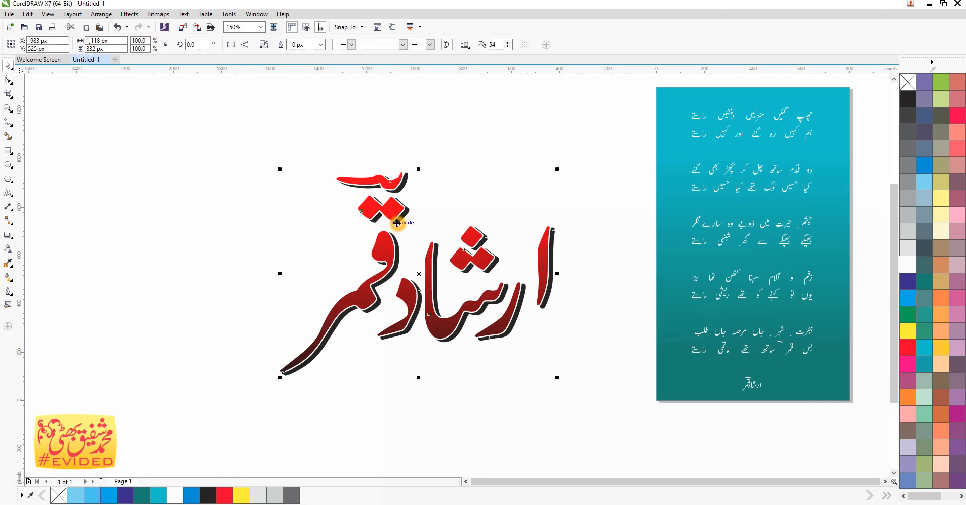
pyautogui.click(8, 292)
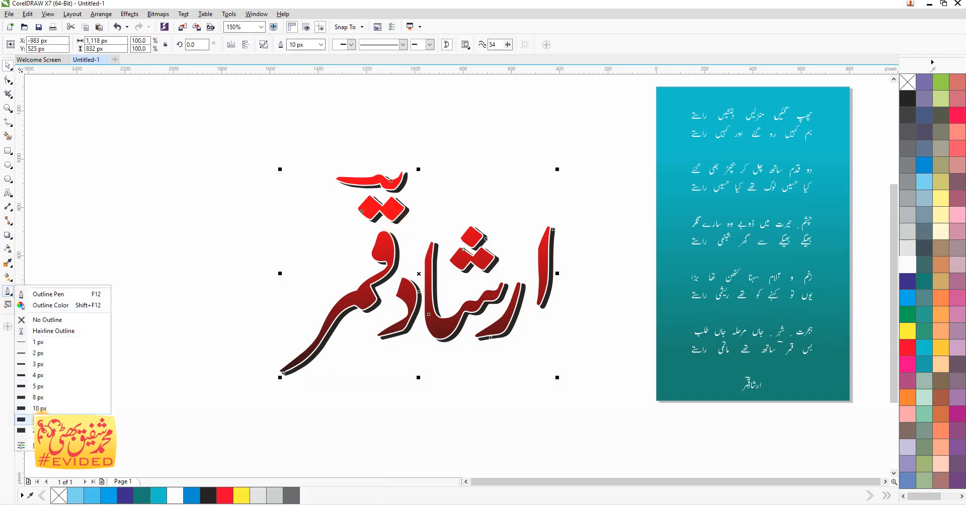
pyautogui.click(41, 419)
pyautogui.click(327, 273)
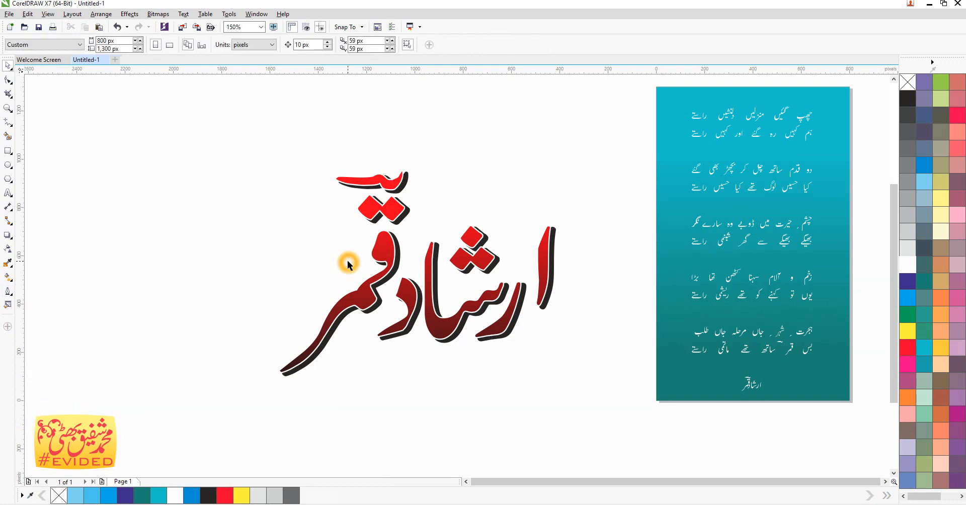
# Step: Align the front lettering and the black copy to each other's centers, both vertically and horizontally
pyautogui.moveTo(604, 121); pyautogui.dragTo(210, 440)
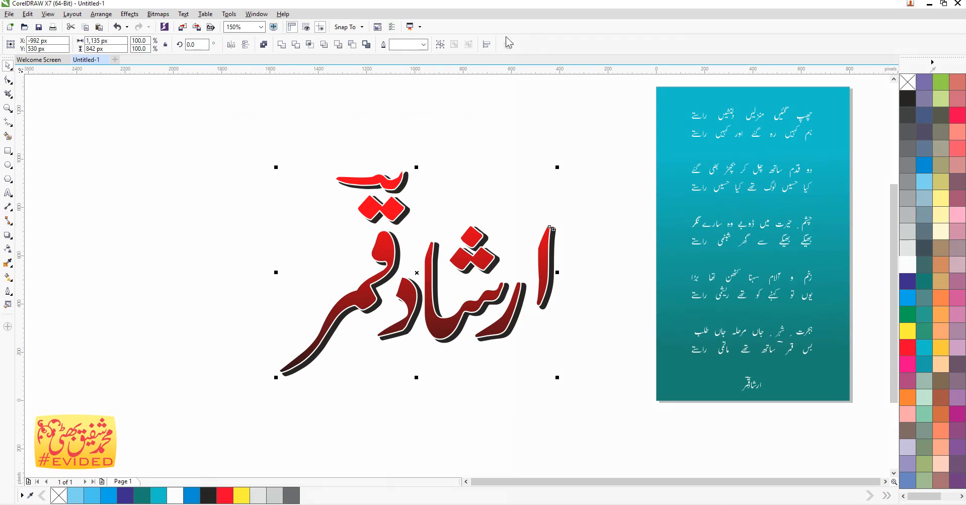
pyautogui.click(486, 44)
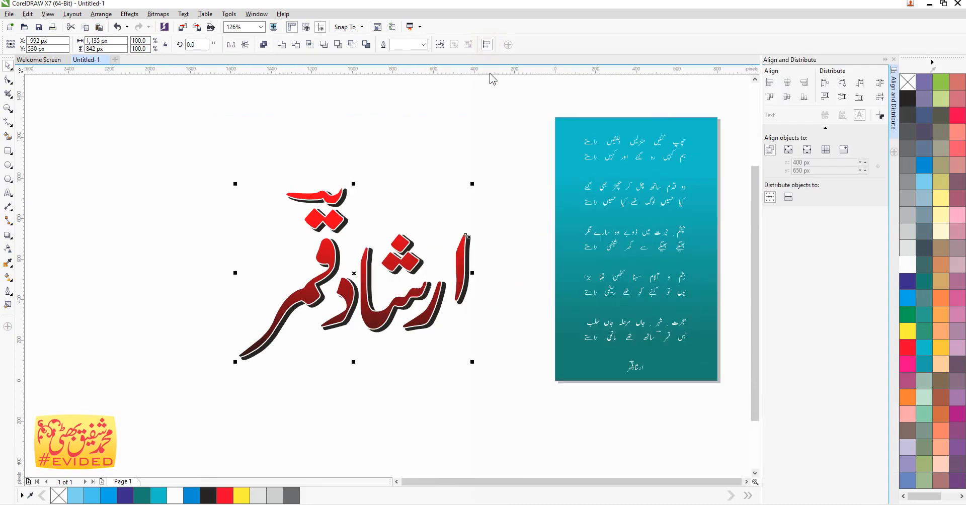
pyautogui.click(787, 96)
pyautogui.click(788, 83)
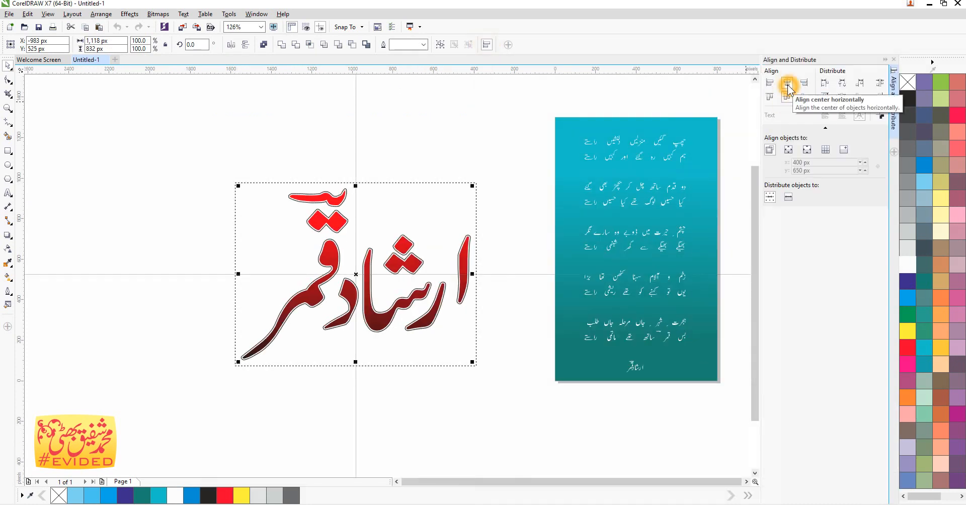
pyautogui.click(894, 59)
pyautogui.click(238, 295)
# Step: Fill the front lettering with white and change its outline to bright blue
pyautogui.scroll(2, 372, 301)
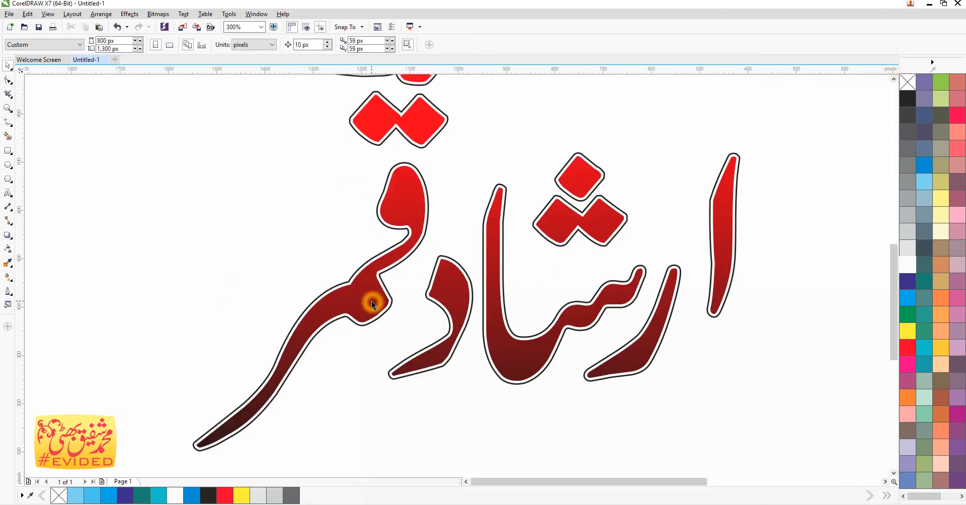
pyautogui.click(371, 300)
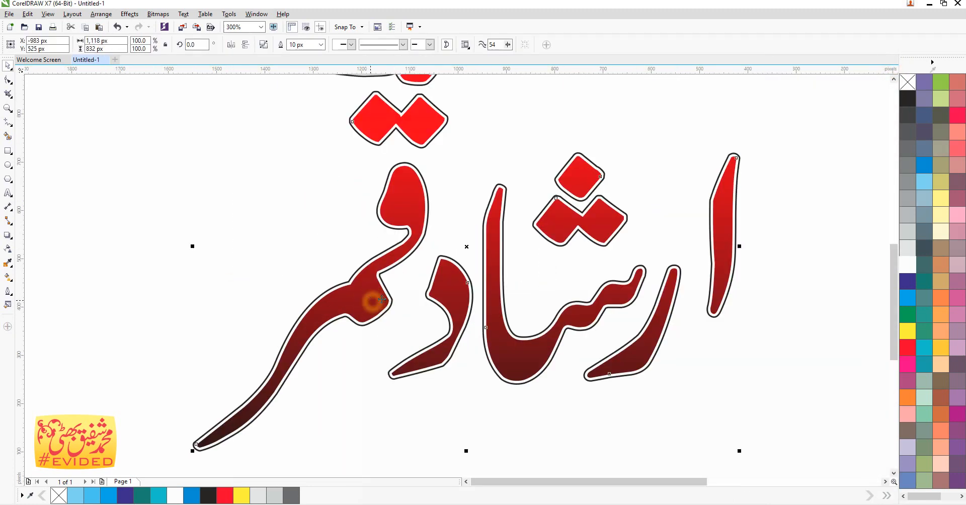
pyautogui.click(909, 262)
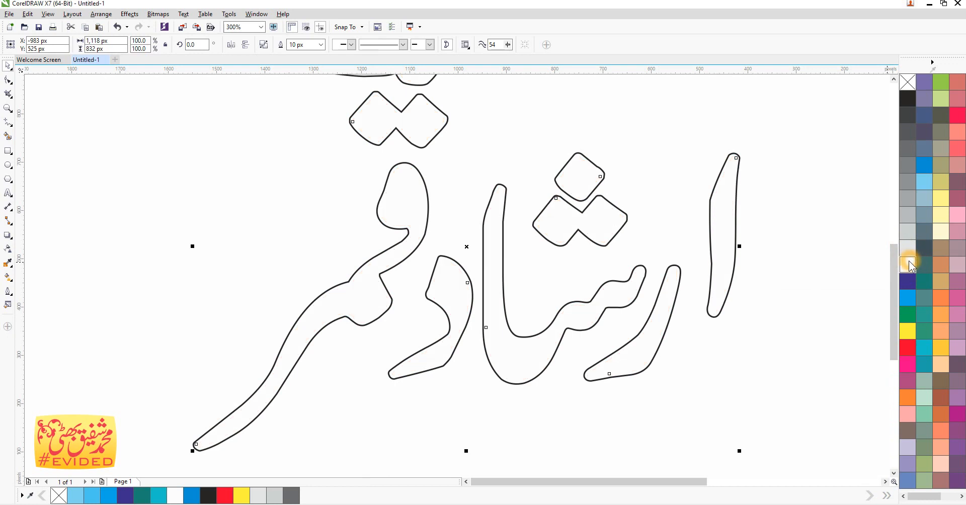
pyautogui.rightClick(904, 300)
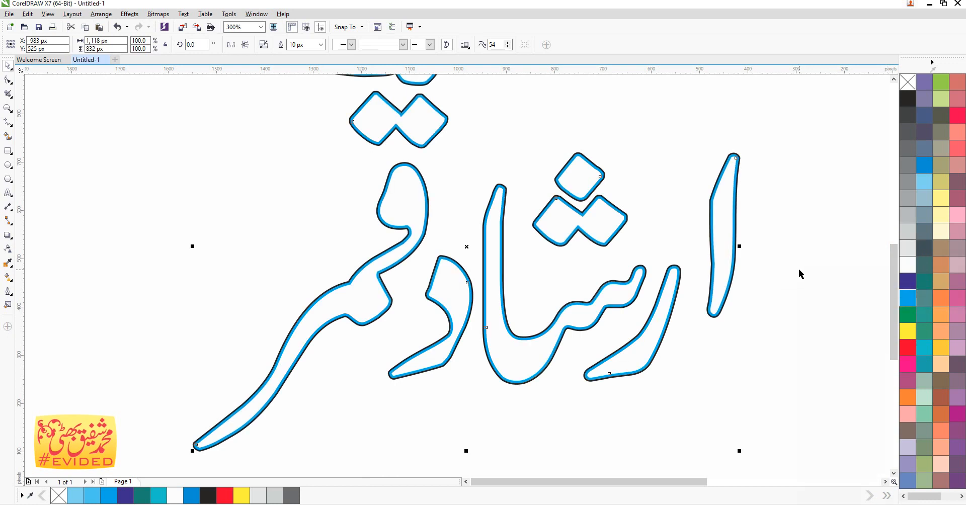
pyautogui.click(779, 275)
# Step: Place a copy of the blue-outlined front lettering to the left of the original and cast a drop shadow from it
pyautogui.scroll(-2, 777, 274)
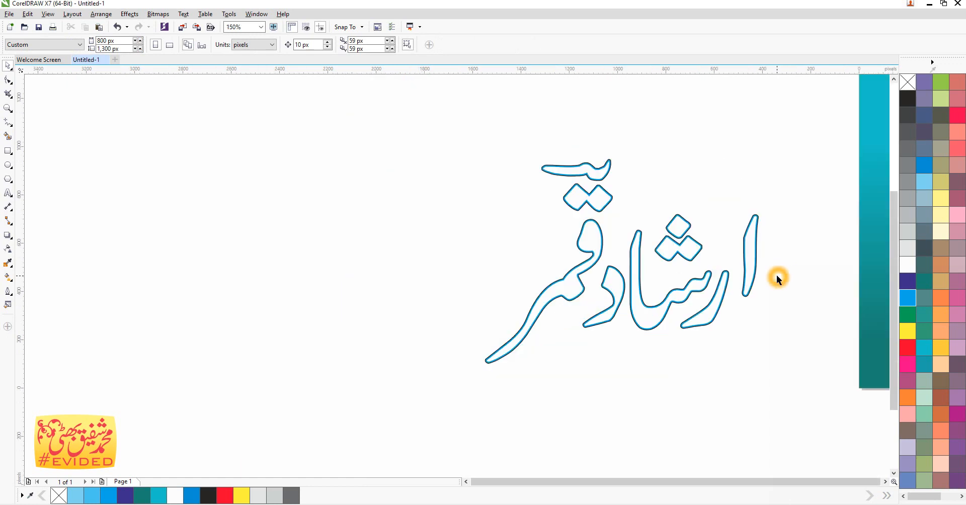
pyautogui.moveTo(756, 264); pyautogui.dragTo(453, 261)
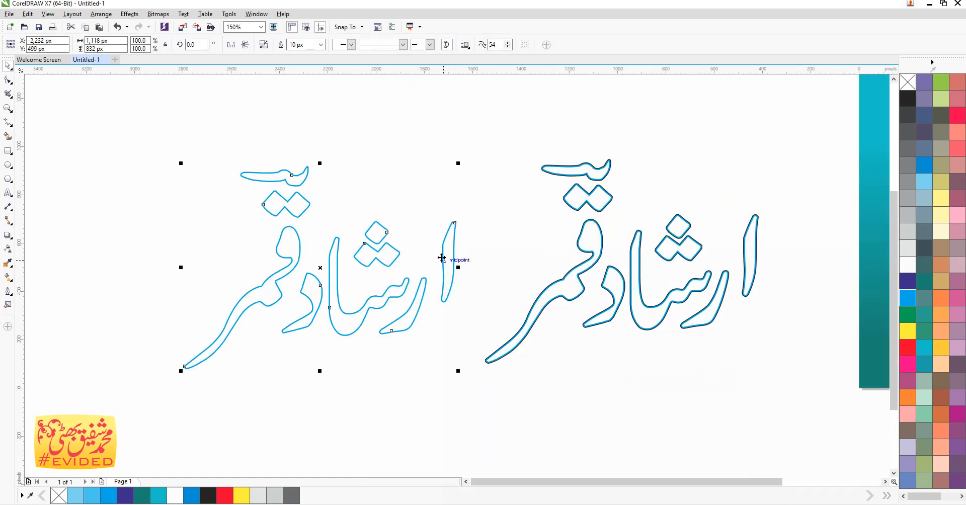
pyautogui.click(11, 280)
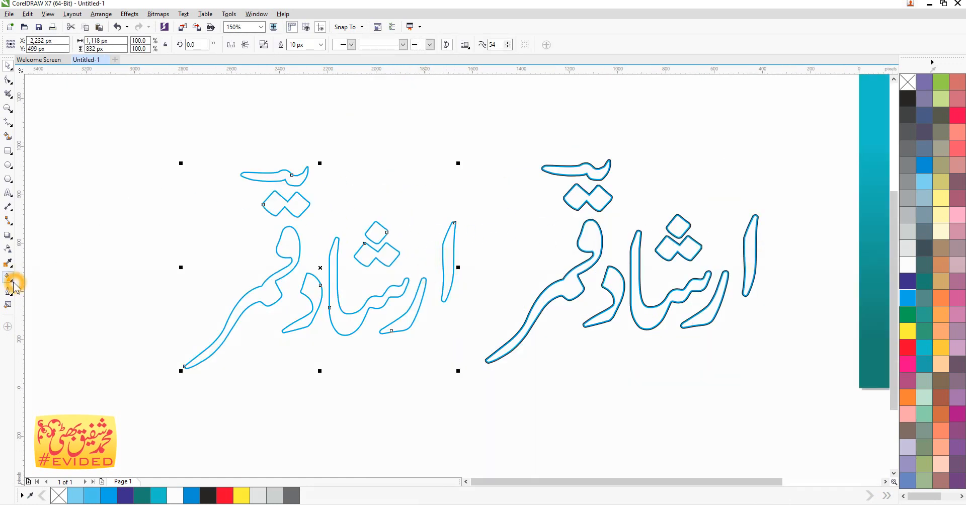
pyautogui.click(7, 234)
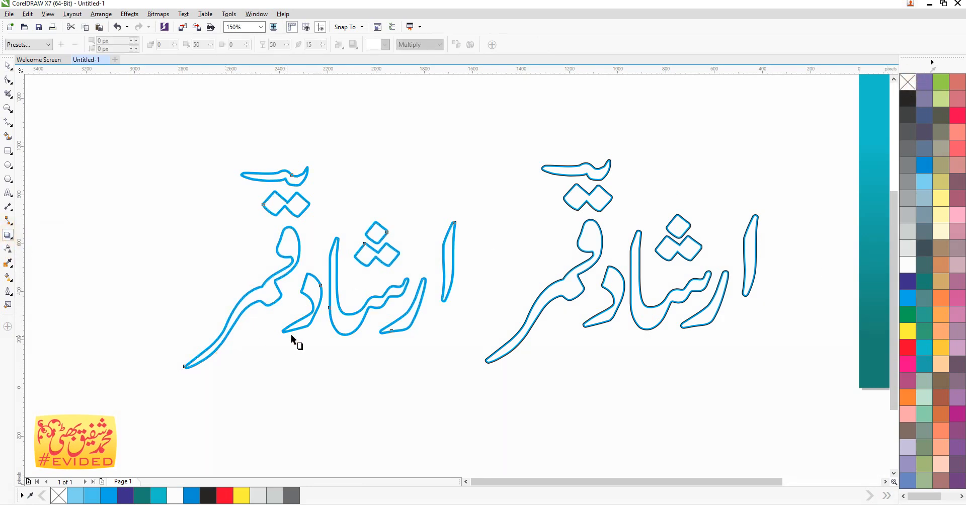
pyautogui.moveTo(346, 322); pyautogui.dragTo(322, 166)
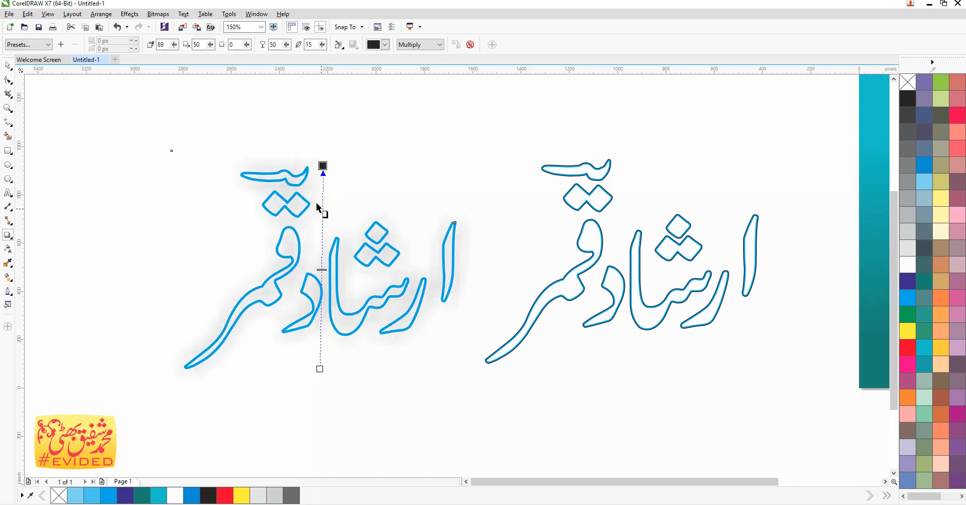
# Step: Apply the Flat Top Right shadow preset to the copied lettering and pull the shadow's end point closer
pyautogui.click(47, 45)
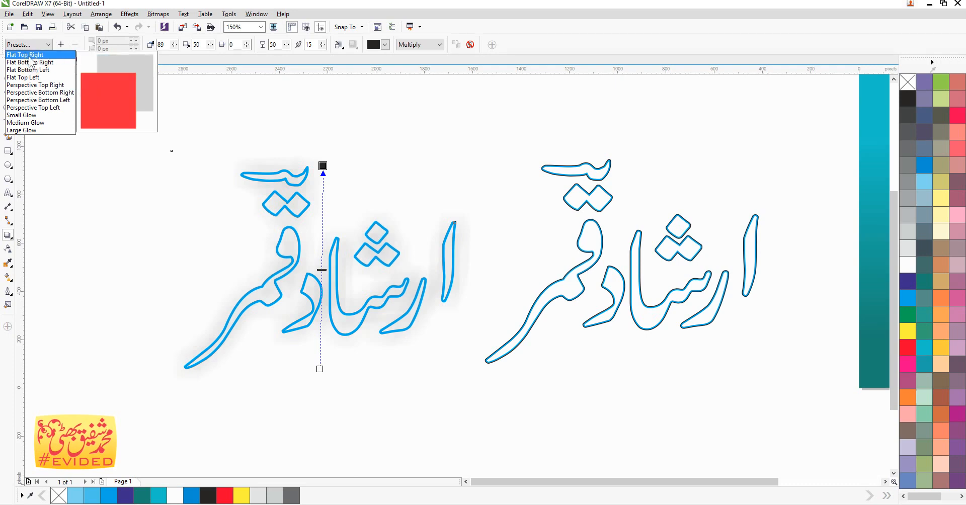
pyautogui.click(29, 56)
pyautogui.moveTo(470, 111); pyautogui.dragTo(419, 179)
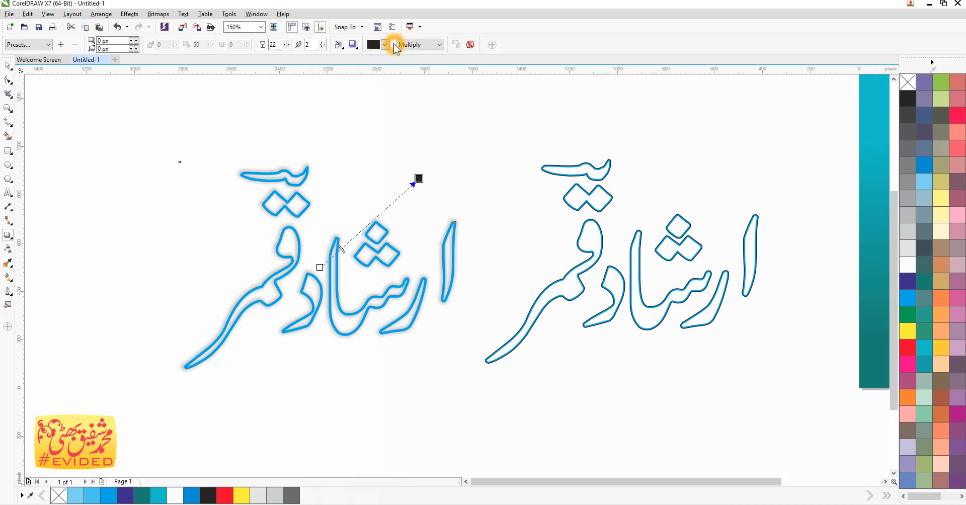
# Step: Try the Inside and Middle feathering directions on the copied lettering's shadow and set it back to Outside
pyautogui.click(352, 46)
pyautogui.click(344, 46)
pyautogui.click(343, 47)
pyautogui.click(340, 47)
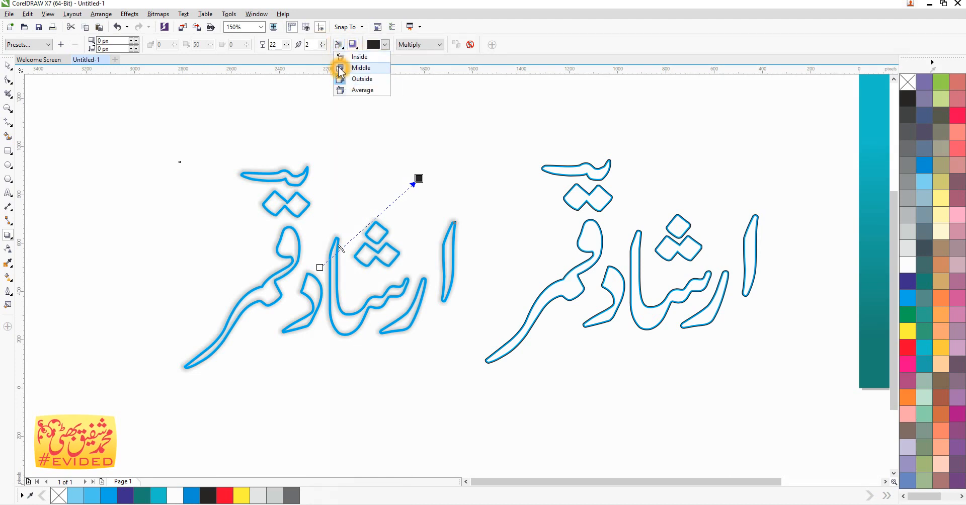
pyautogui.click(340, 58)
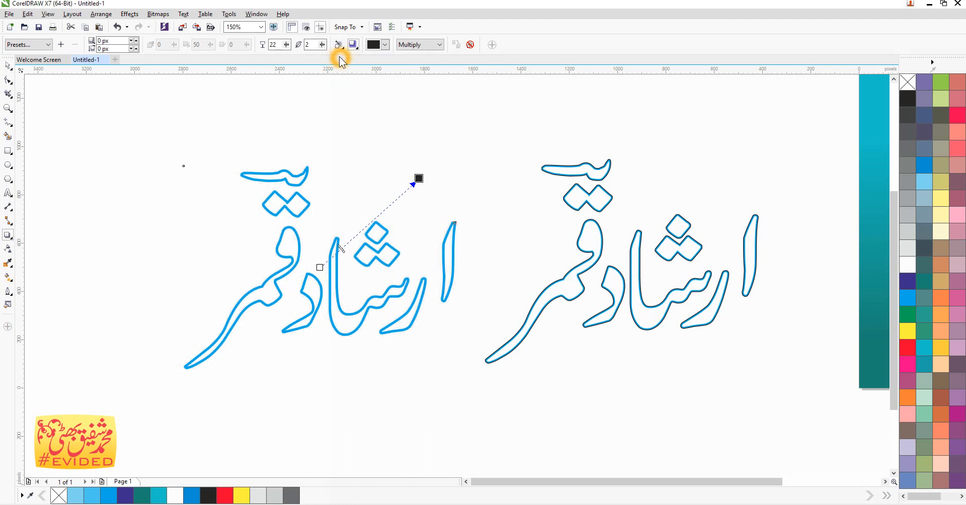
pyautogui.click(337, 46)
pyautogui.click(340, 73)
pyautogui.click(340, 48)
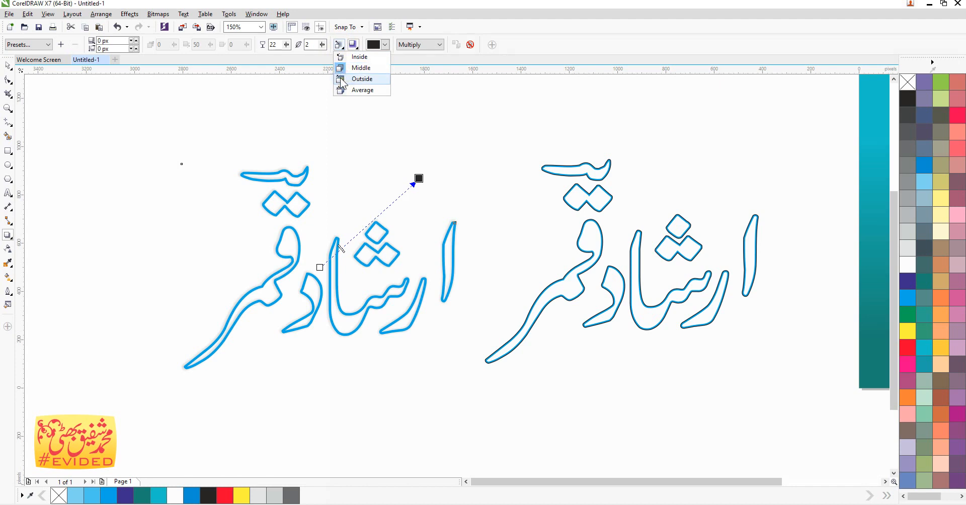
pyautogui.click(342, 77)
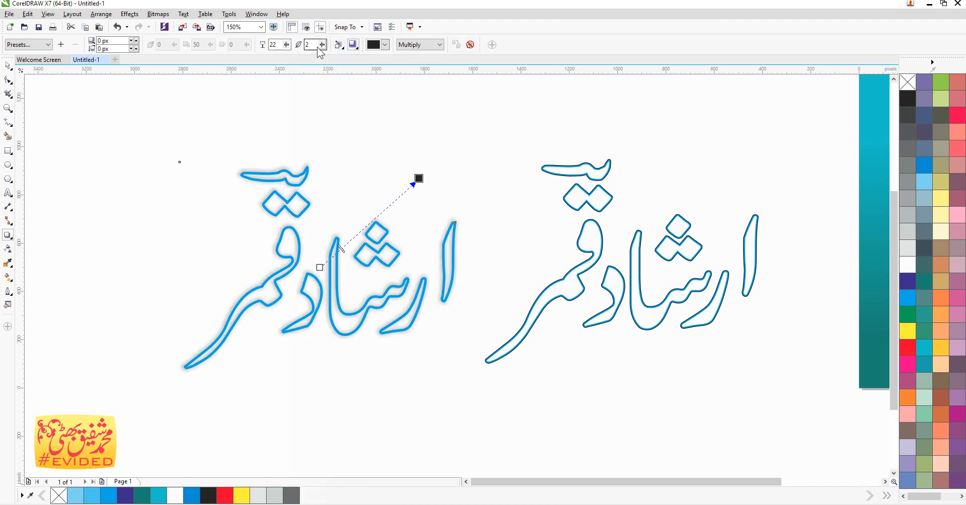
# Step: Thin the shadowed lettering's outline to 2 px and bring the shadow's end point level with its start point
pyautogui.click(8, 291)
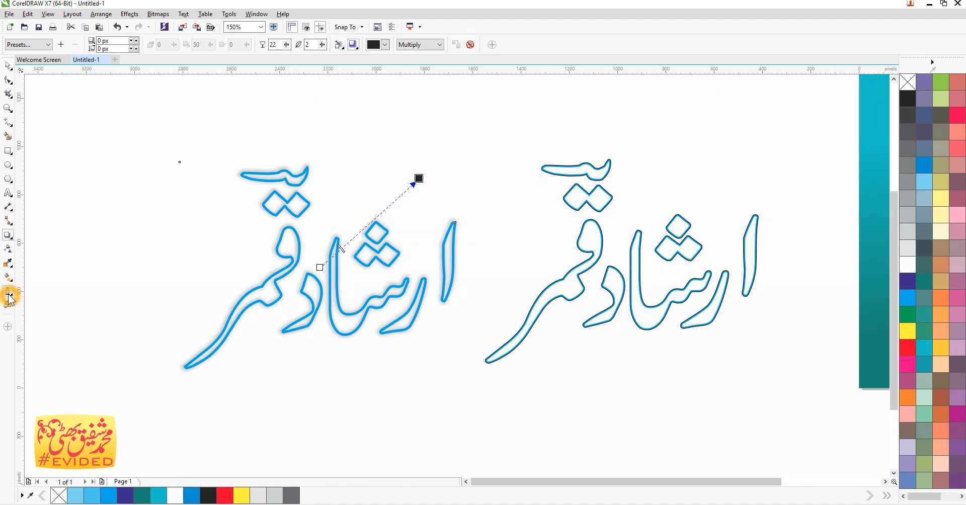
pyautogui.click(35, 346)
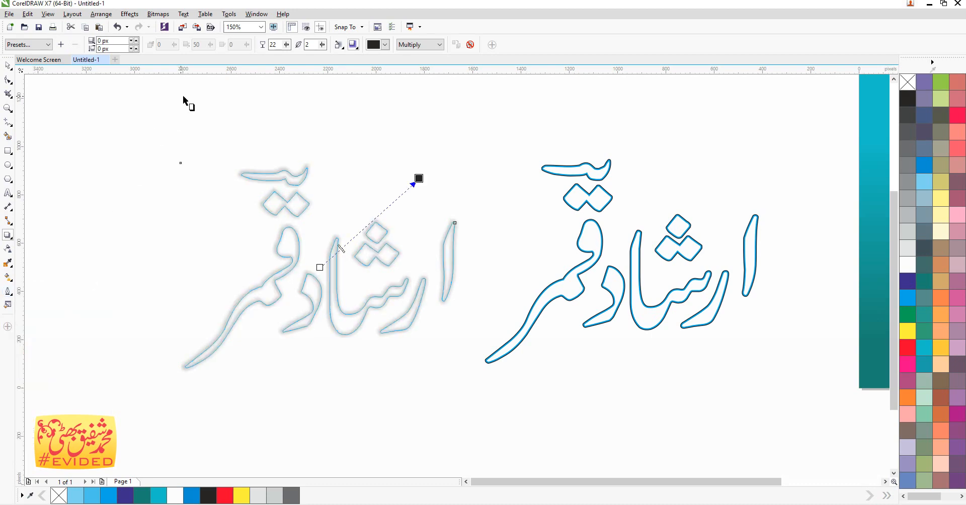
pyautogui.click(276, 43)
pyautogui.click(333, 277)
pyautogui.scroll(1, 333, 276)
pyautogui.click(578, 259)
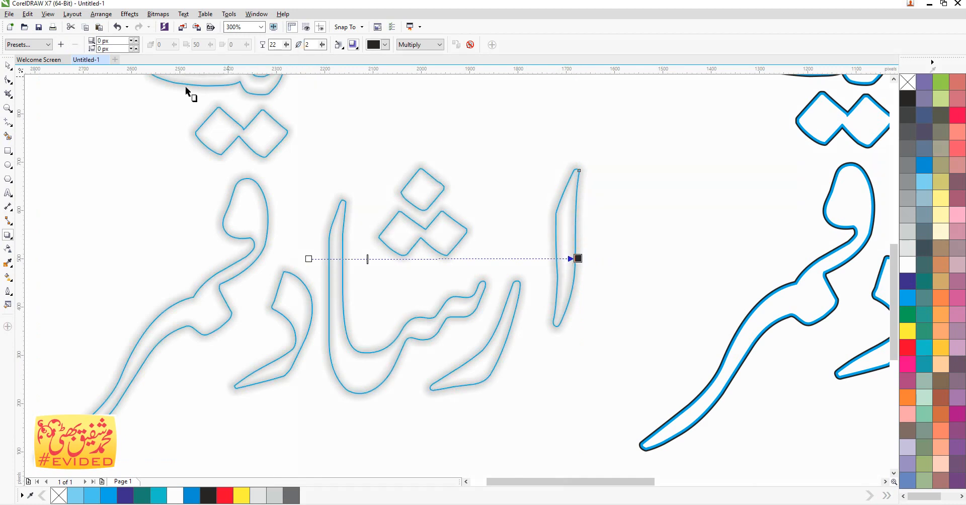
# Step: Change the drop shadow's color on the copied lettering to pure black
pyautogui.click(8, 66)
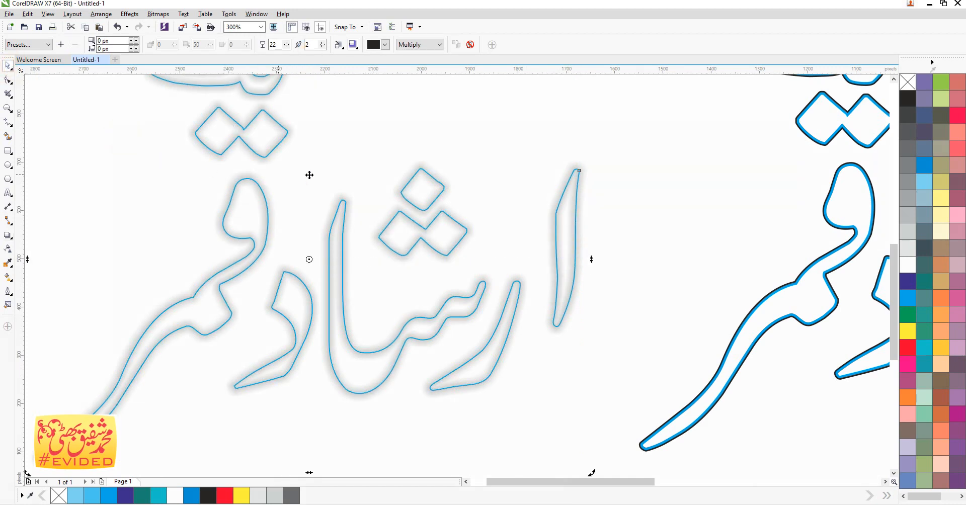
pyautogui.click(712, 118)
pyautogui.scroll(-3, 604, 133)
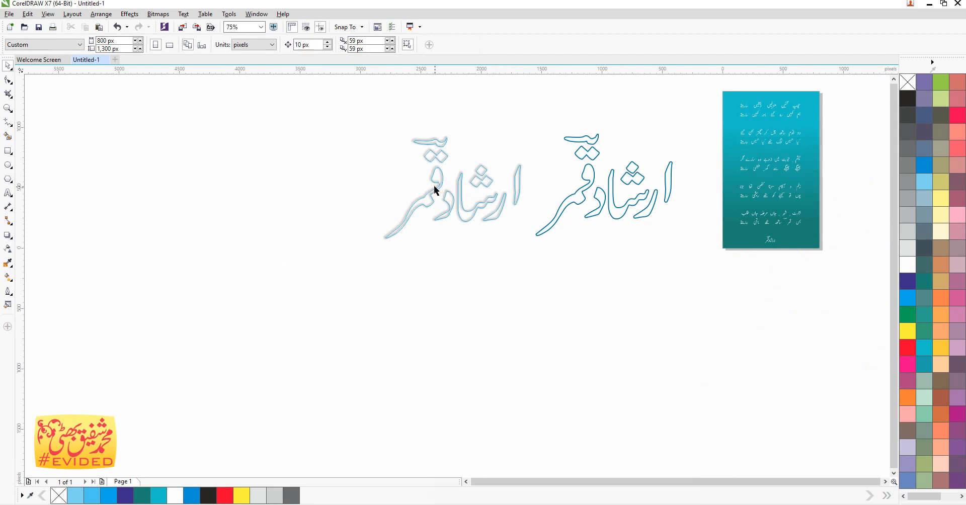
pyautogui.scroll(4, 435, 190)
pyautogui.click(452, 195)
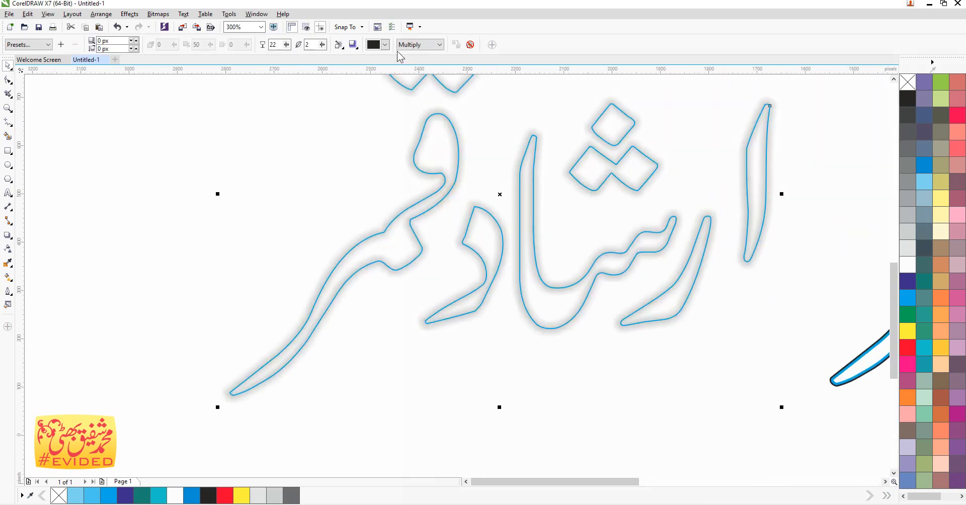
pyautogui.click(384, 44)
pyautogui.moveTo(417, 78); pyautogui.dragTo(421, 108)
pyautogui.click(394, 112)
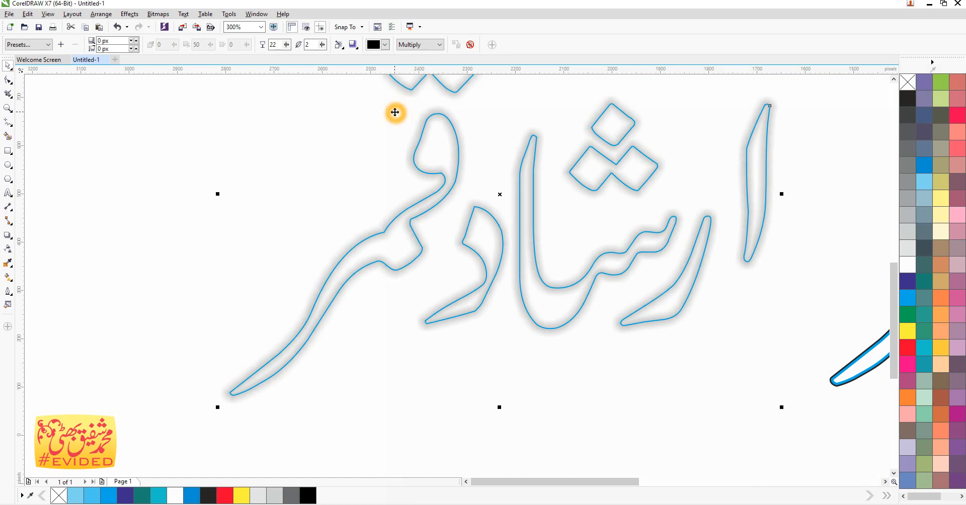
# Step: Break the drop shadow apart from the copied lettering
pyautogui.click(372, 242)
pyautogui.scroll(-1, 270, 231)
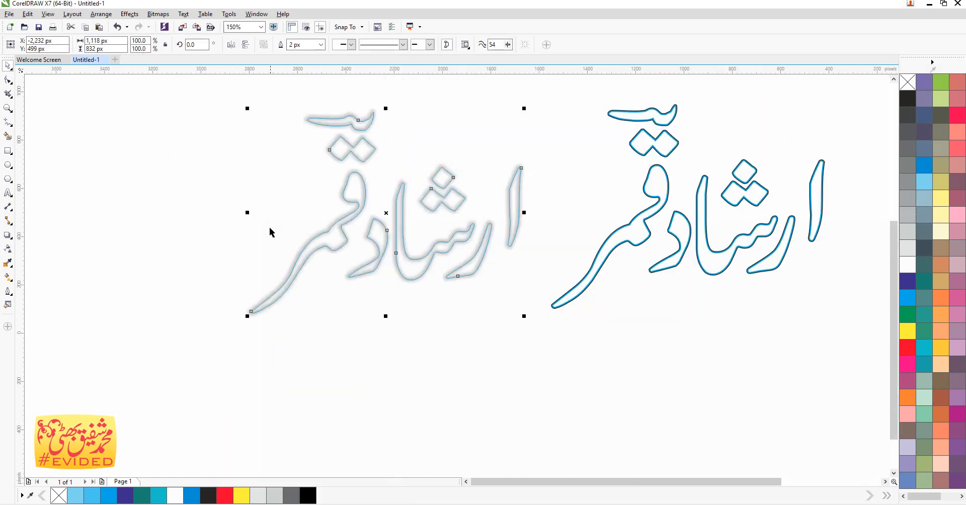
pyautogui.click(101, 15)
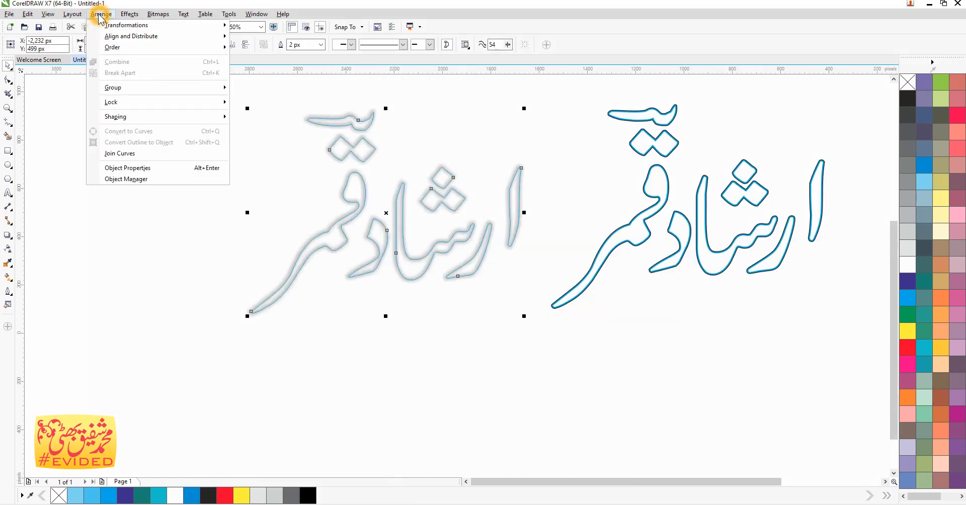
pyautogui.click(111, 94)
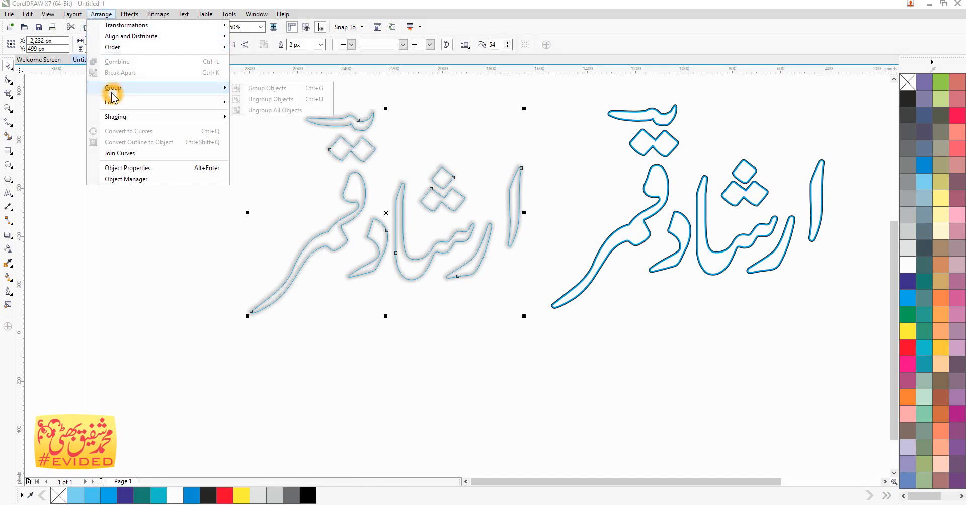
pyautogui.click(46, 15)
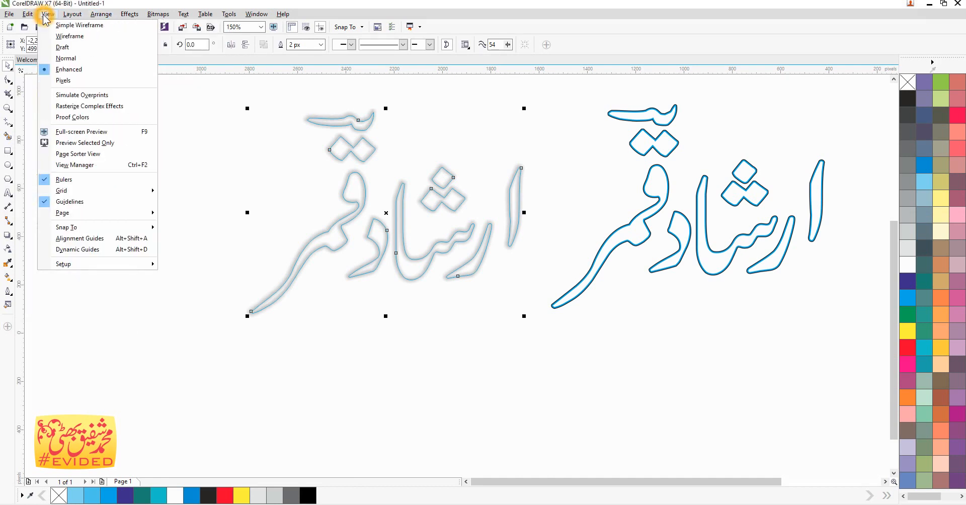
pyautogui.click(71, 15)
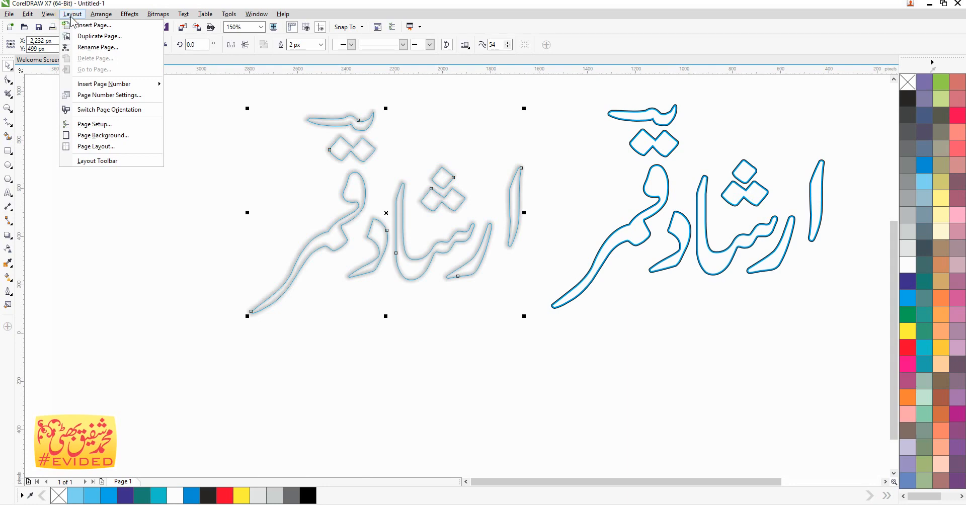
pyautogui.click(101, 14)
pyautogui.click(120, 69)
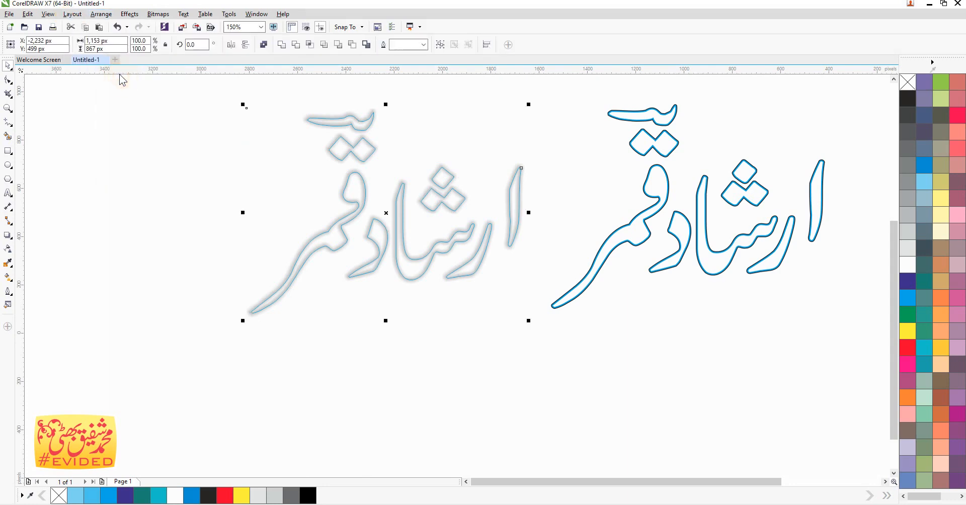
# Step: Remove the thin-outlined lettering copy, leaving only its separated shadow on the canvas
pyautogui.click(127, 169)
pyautogui.moveTo(402, 224); pyautogui.dragTo(289, 239)
pyautogui.hotkey('ctrl', 'x')
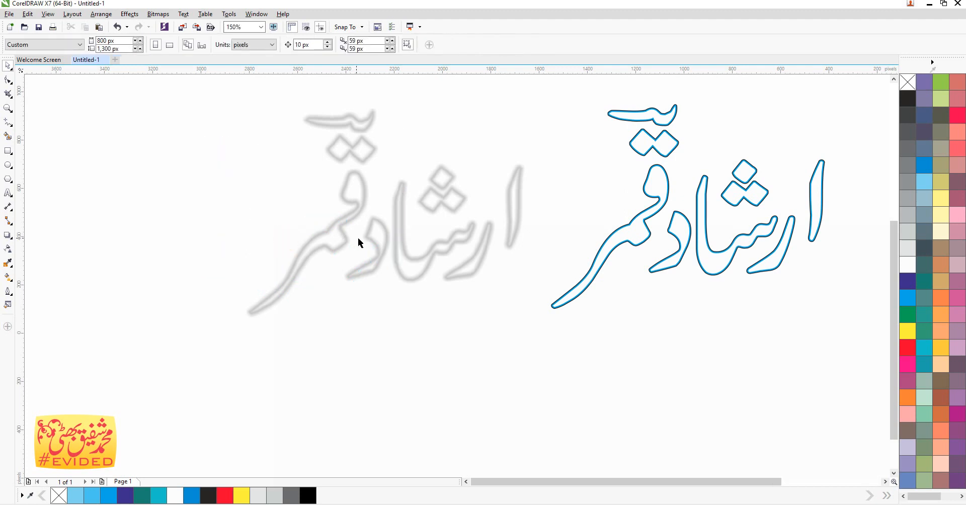
# Step: PowerClip the separated shadow inside the blue-outlined front lettering
pyautogui.click(378, 243)
pyautogui.click(98, 15)
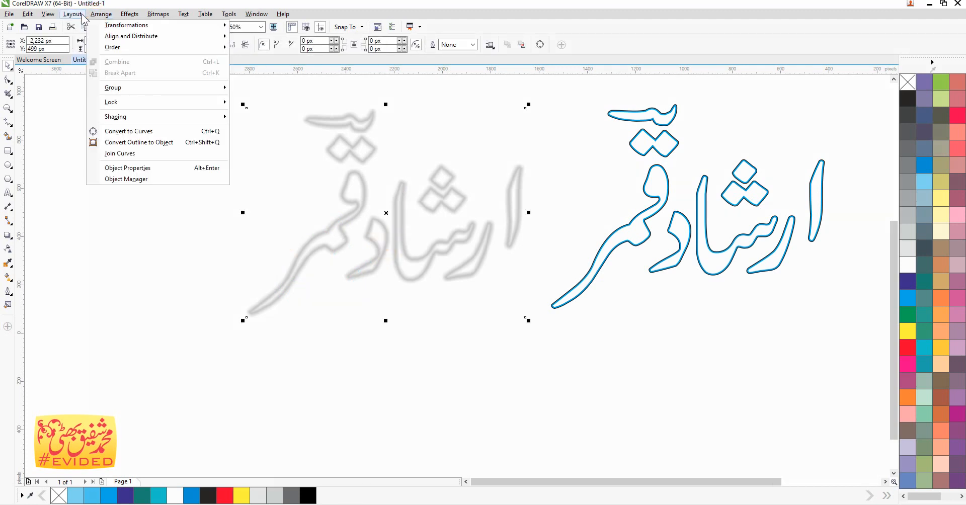
pyautogui.click(52, 15)
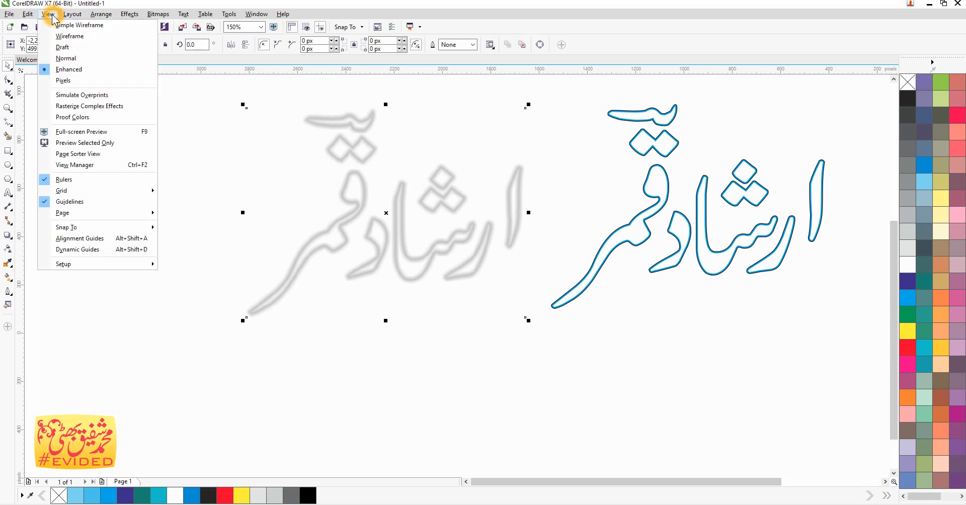
pyautogui.click(127, 15)
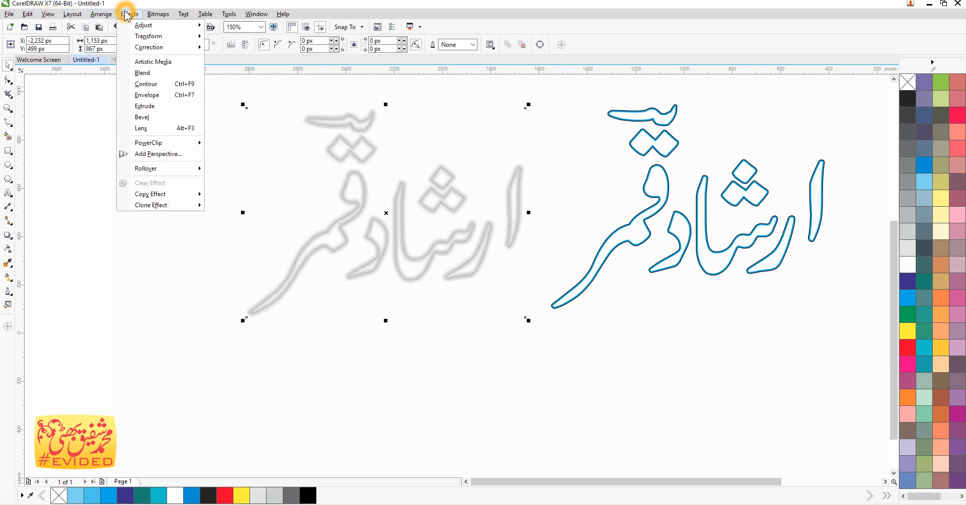
pyautogui.click(148, 143)
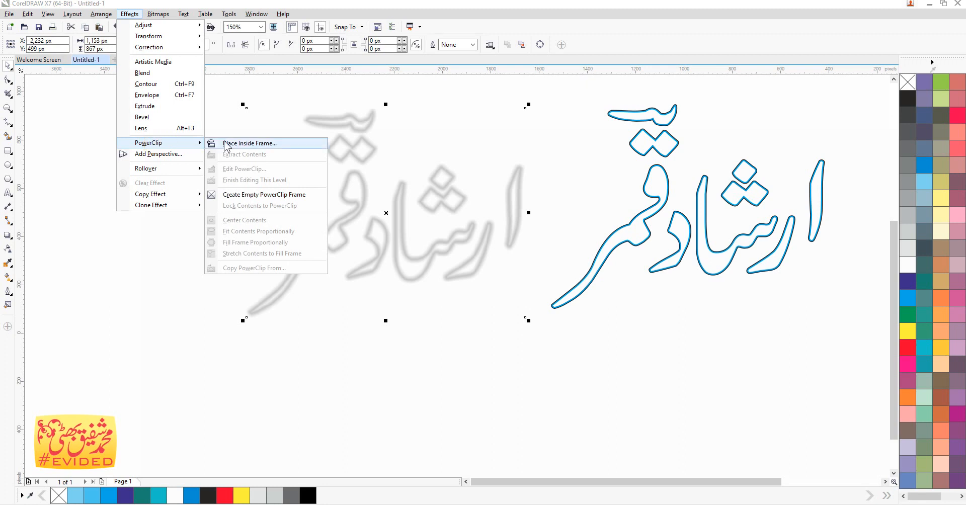
pyautogui.click(226, 145)
pyautogui.click(635, 234)
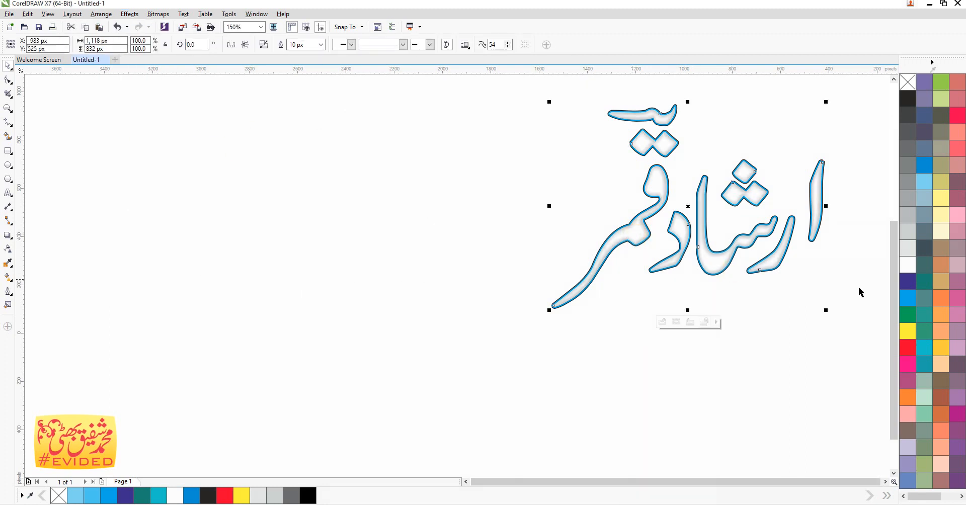
# Step: Try blue, red, yellow, white, light gray and pale yellow fills on the shadow-filled lettering, ending with pink
pyautogui.click(758, 312)
pyautogui.click(717, 264)
pyautogui.click(907, 298)
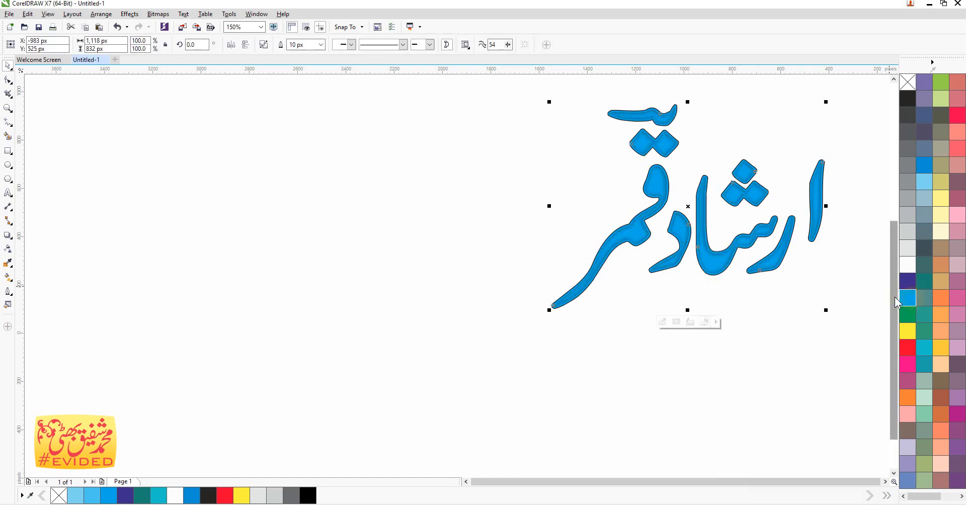
pyautogui.click(907, 347)
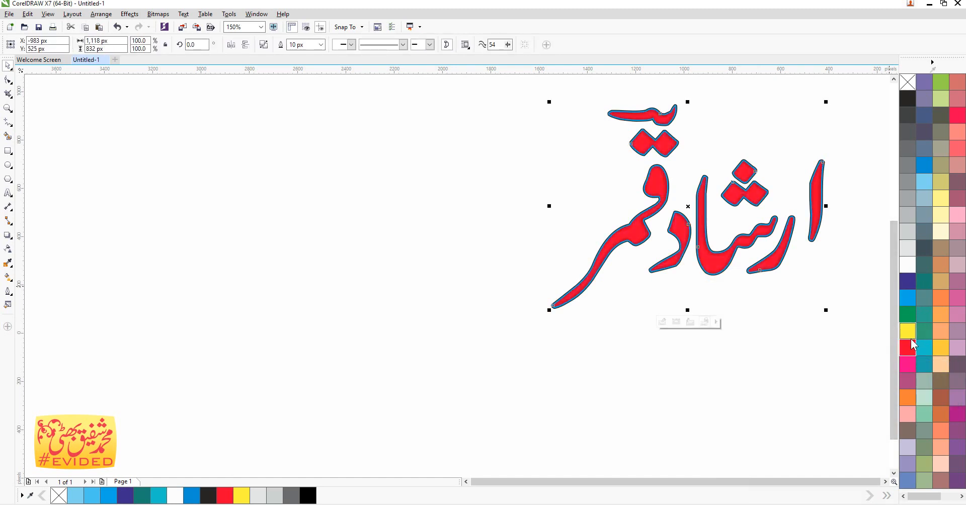
pyautogui.click(908, 331)
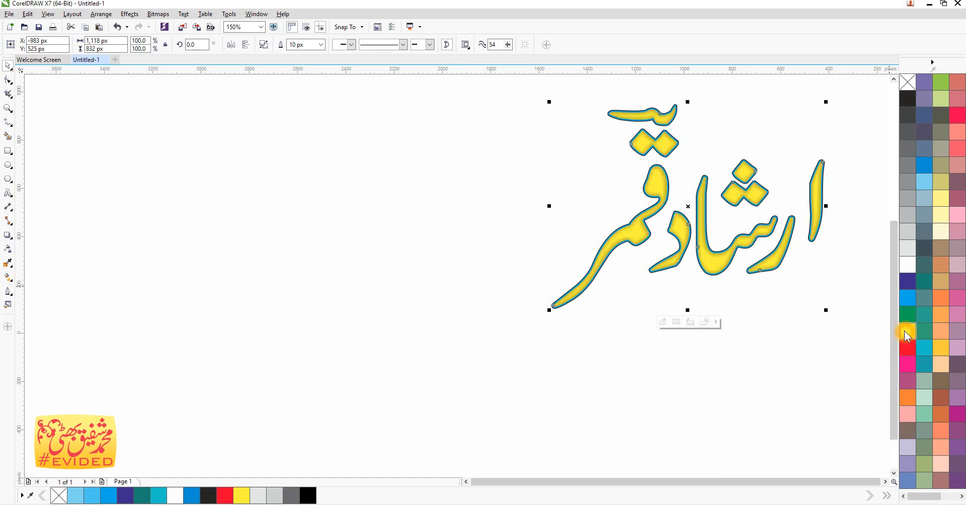
pyautogui.click(911, 270)
pyautogui.click(911, 251)
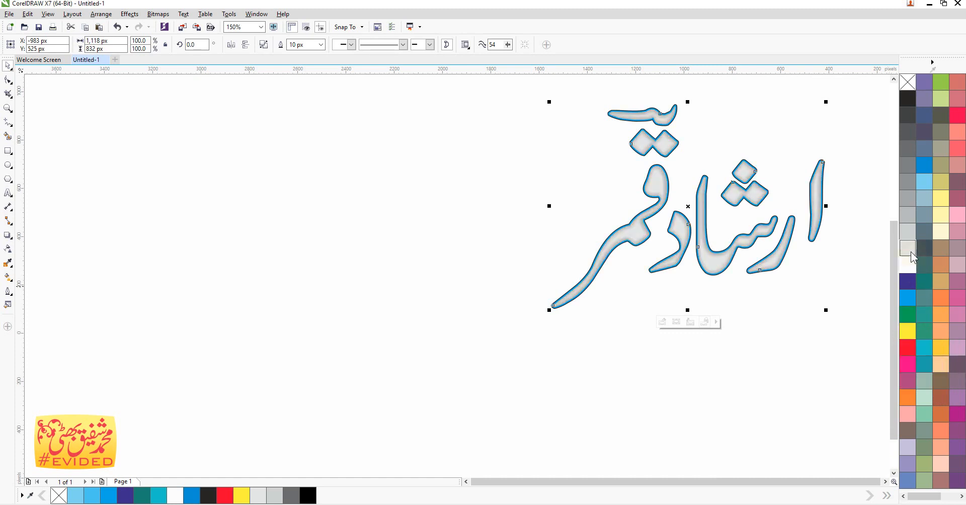
pyautogui.click(941, 215)
pyautogui.click(908, 365)
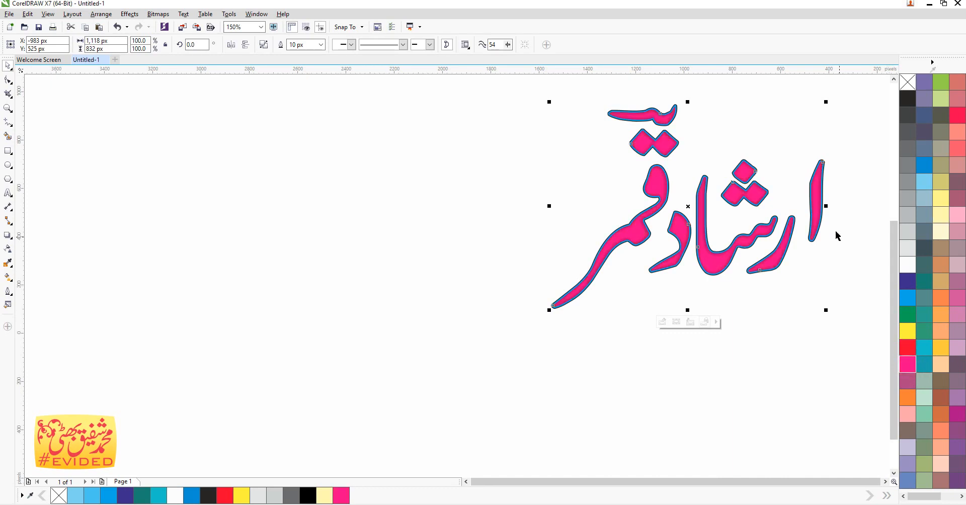
# Step: Move the pink lettering down and to the left off its black backing copy and delete the backing
pyautogui.scroll(-1, 836, 221)
pyautogui.scroll(2, 838, 221)
pyautogui.click(845, 219)
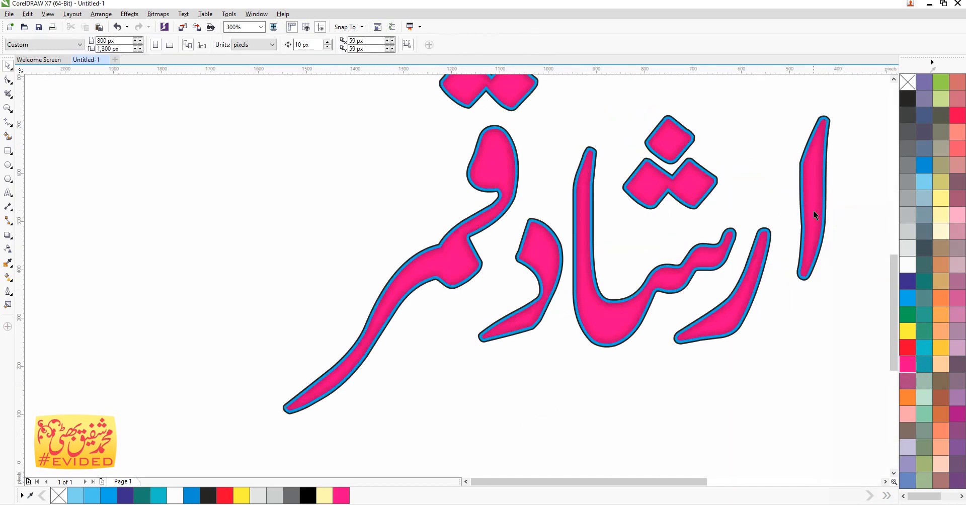
pyautogui.moveTo(814, 213); pyautogui.dragTo(730, 248)
pyautogui.click(810, 317)
pyautogui.click(758, 273)
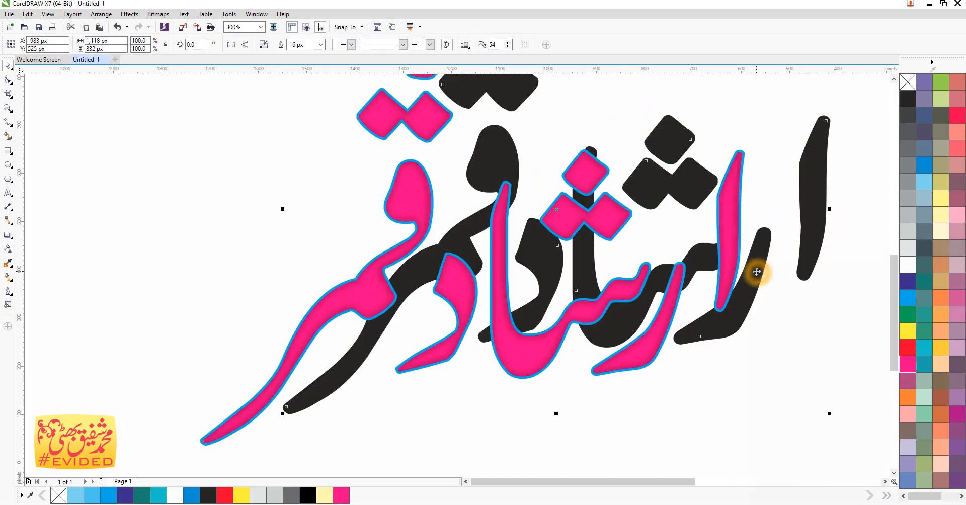
pyautogui.press('Delete')
# Step: Remove both the pink fill and the blue outline from the lettering
pyautogui.click(679, 307)
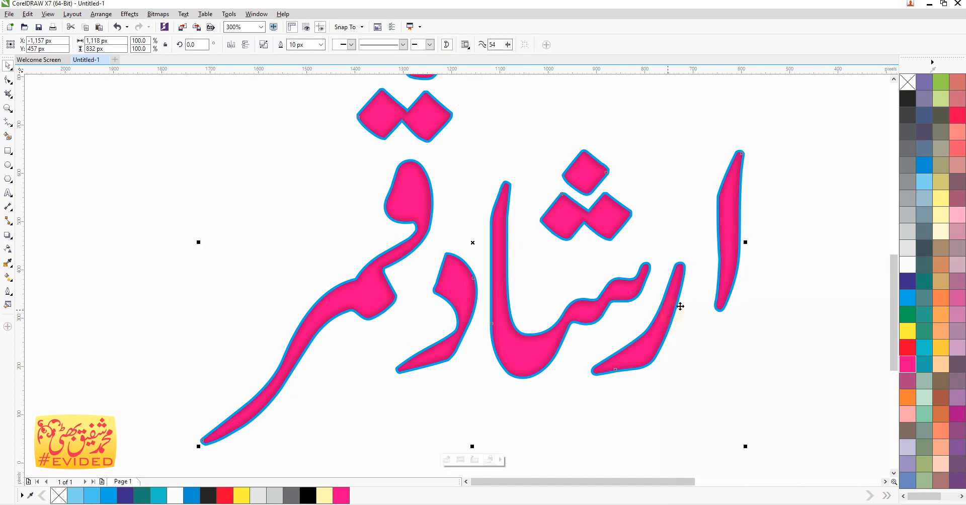
pyautogui.click(908, 81)
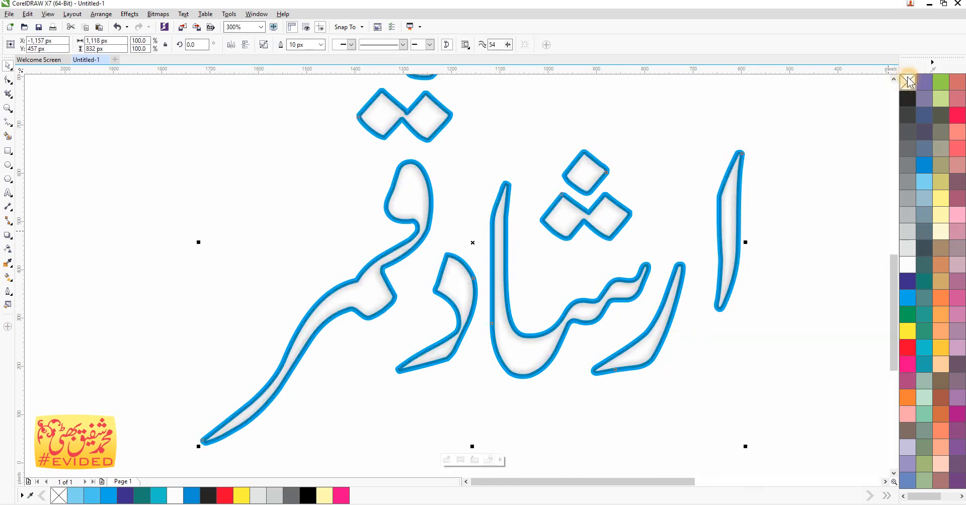
pyautogui.rightClick(908, 80)
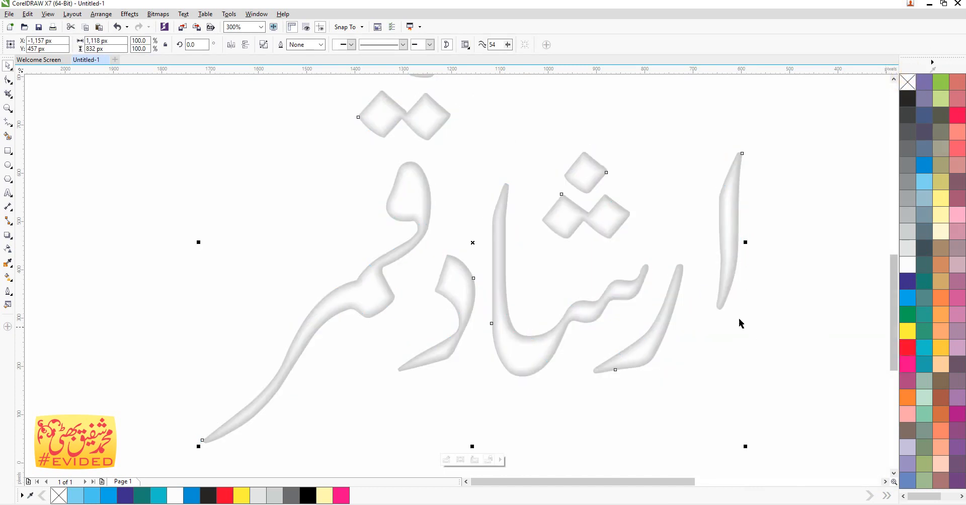
# Step: Try a blue fill on the outline-free lettering and replace it with green
pyautogui.scroll(-2, 754, 321)
pyautogui.click(767, 319)
pyautogui.click(694, 326)
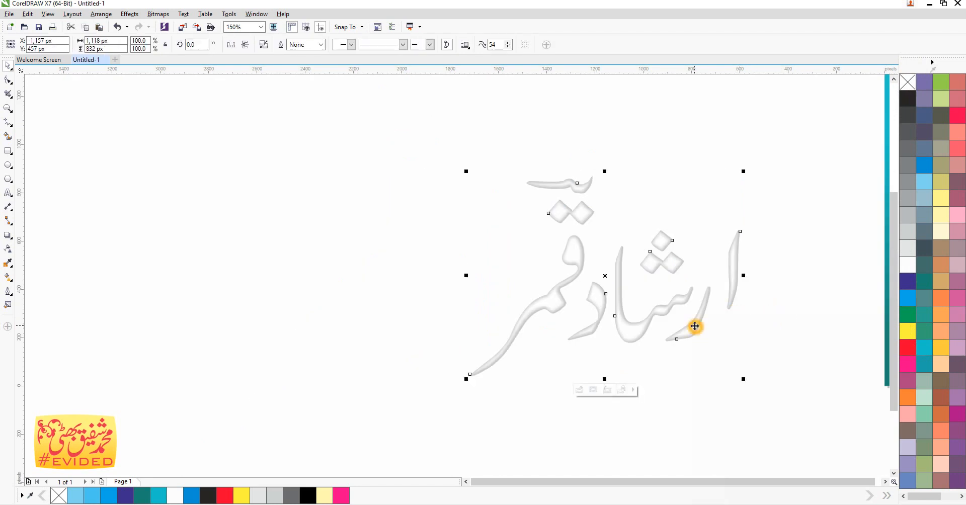
pyautogui.click(908, 299)
pyautogui.click(909, 315)
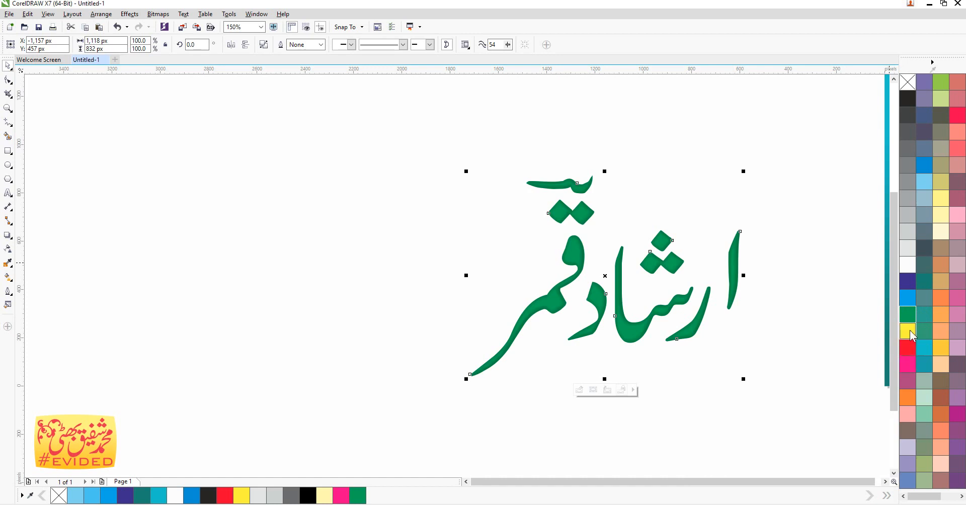
# Step: Try yellow and red fills on the shadow-filled lettering, ending with pink
pyautogui.click(911, 332)
pyautogui.click(908, 347)
pyautogui.click(908, 364)
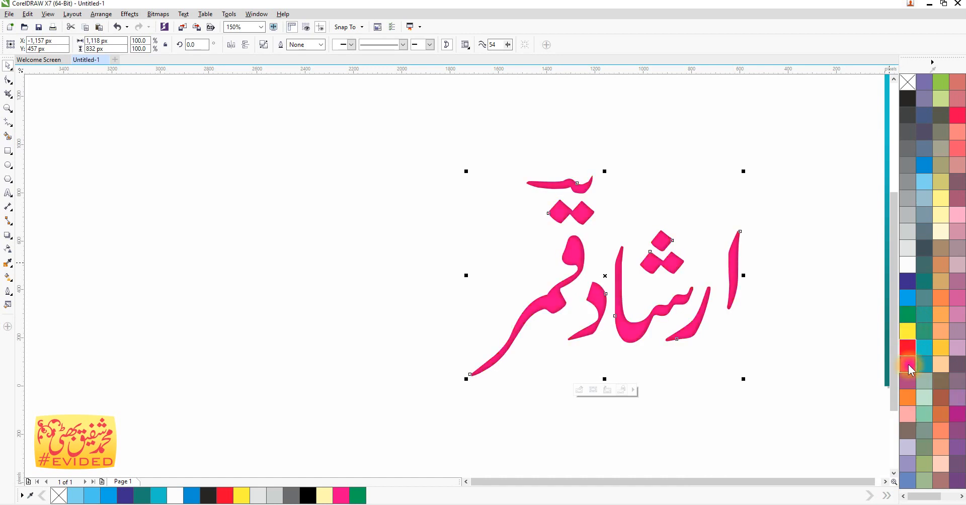
# Step: Apply a vertical linear gradient to the lettering with the Interactive Fill tool, from red at the bottom to pink at the top
pyautogui.click(8, 278)
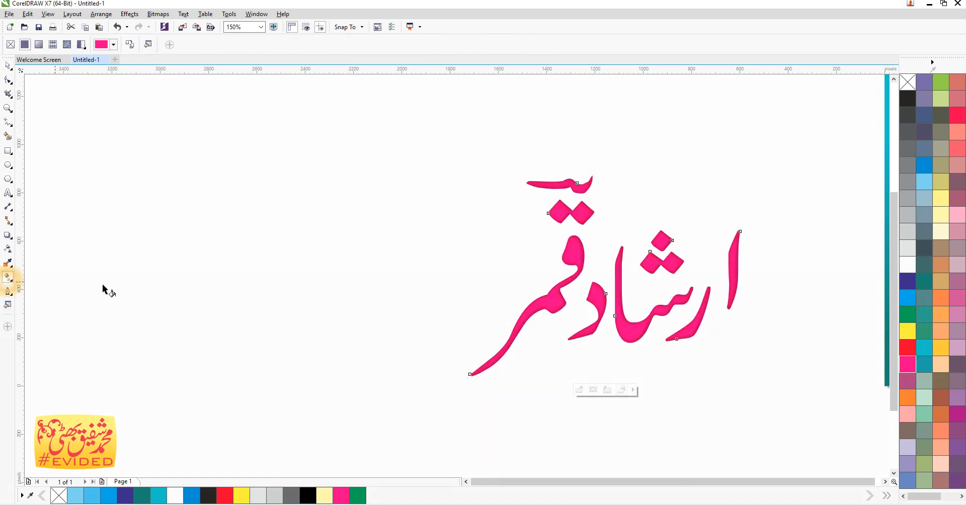
pyautogui.moveTo(577, 370); pyautogui.dragTo(578, 213)
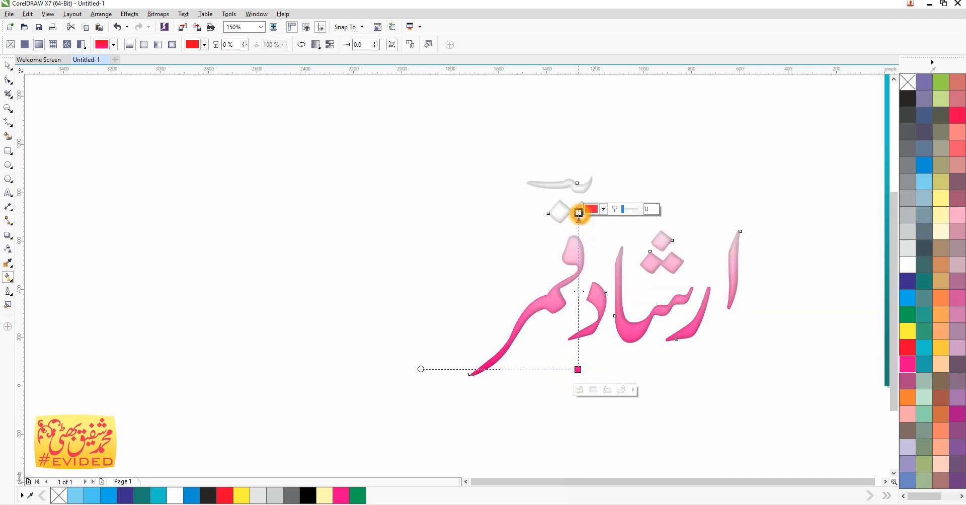
pyautogui.click(907, 363)
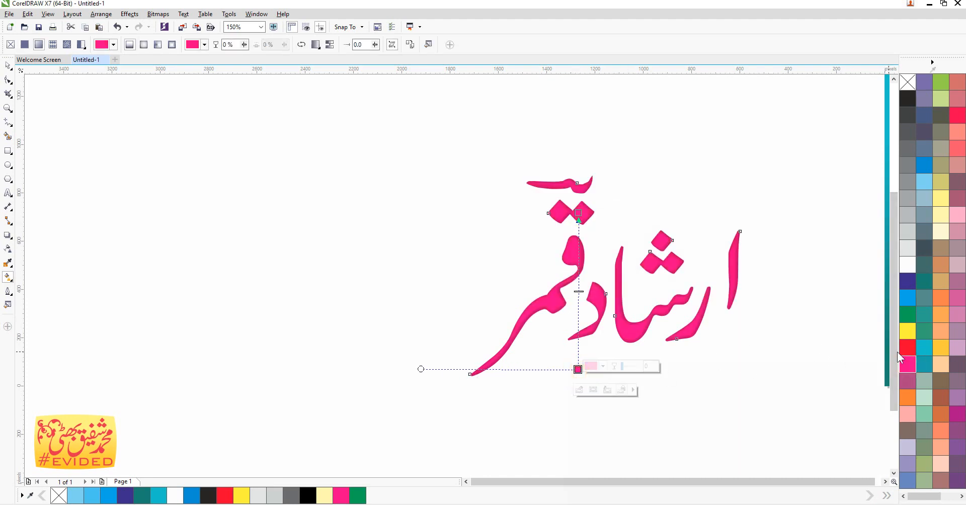
pyautogui.click(908, 350)
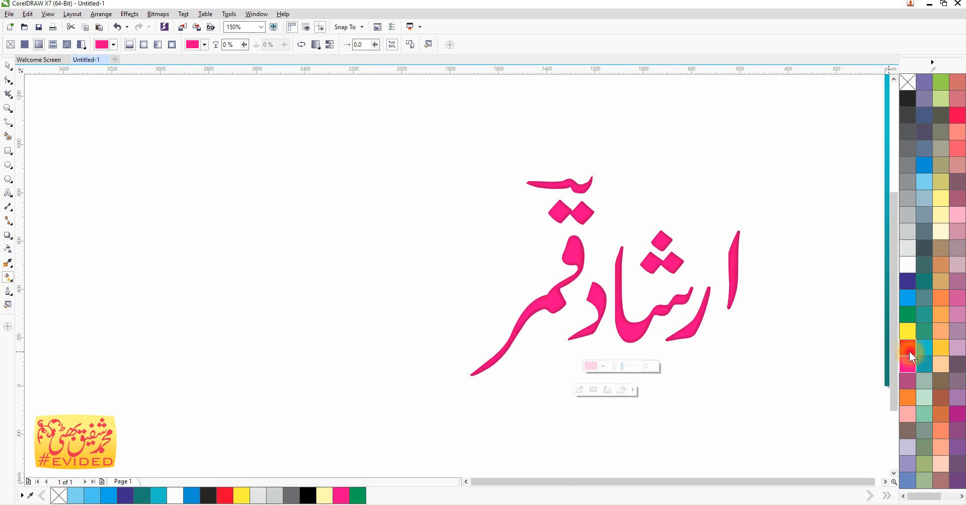
pyautogui.click(8, 65)
pyautogui.click(150, 254)
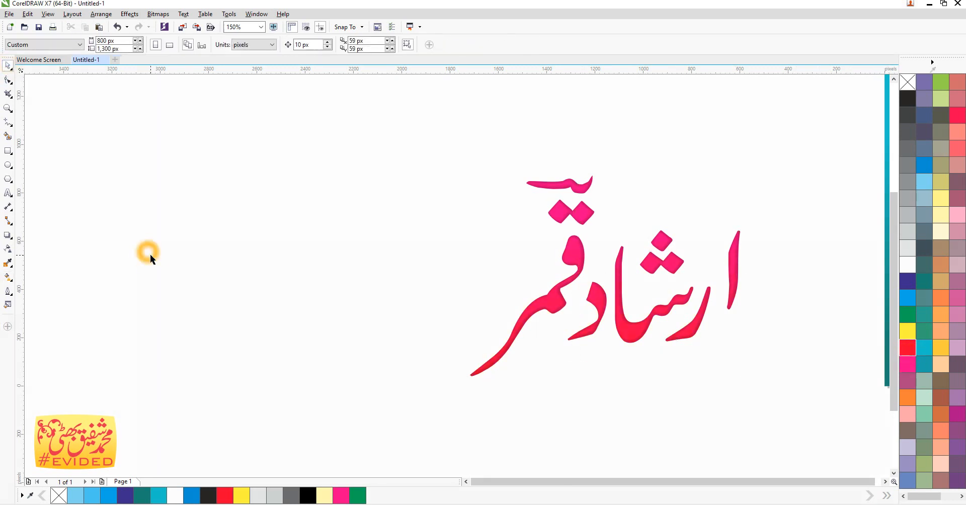
# Step: Try to create a blend from the gradient lettering toward the empty area up and to its left
pyautogui.click(607, 324)
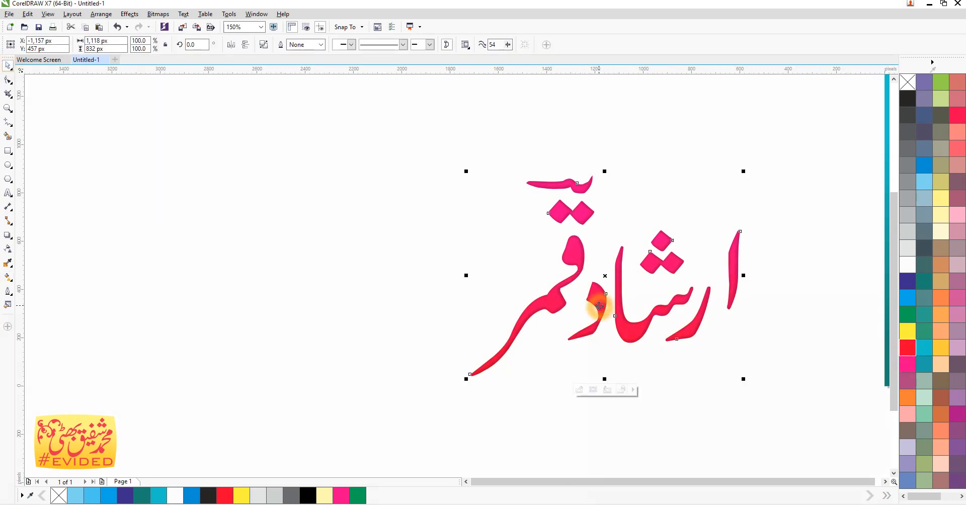
pyautogui.click(10, 265)
pyautogui.moveTo(8, 236)
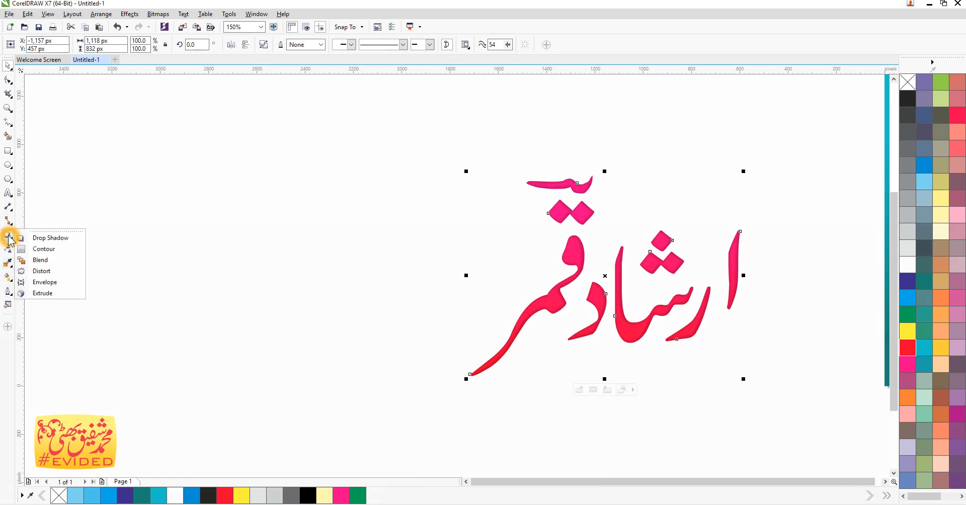
pyautogui.click(40, 259)
pyautogui.moveTo(545, 334); pyautogui.dragTo(368, 199)
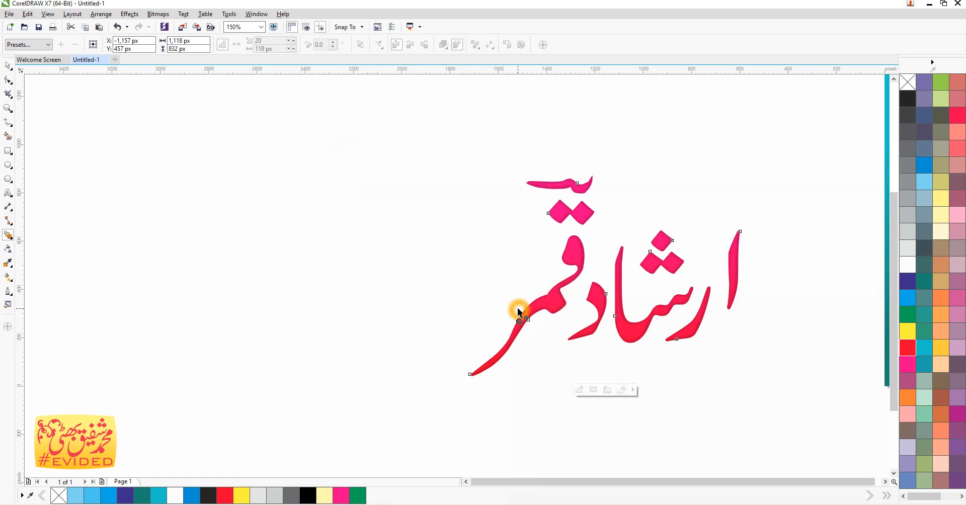
pyautogui.scroll(-2, 517, 308)
pyautogui.moveTo(520, 312)
pyautogui.mouseDown()
pyautogui.moveTo(558, 322)
pyautogui.moveTo(360, 257)
pyautogui.mouseUp()
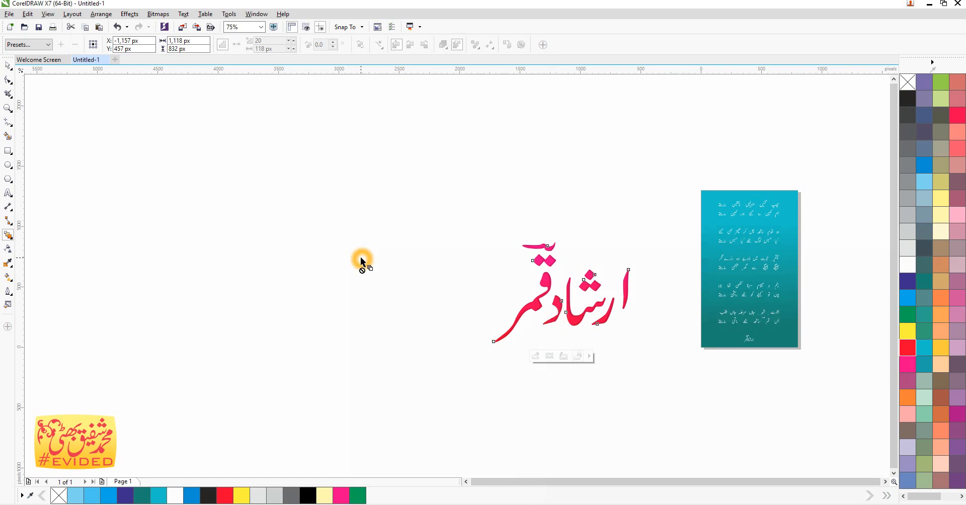
pyautogui.click(534, 357)
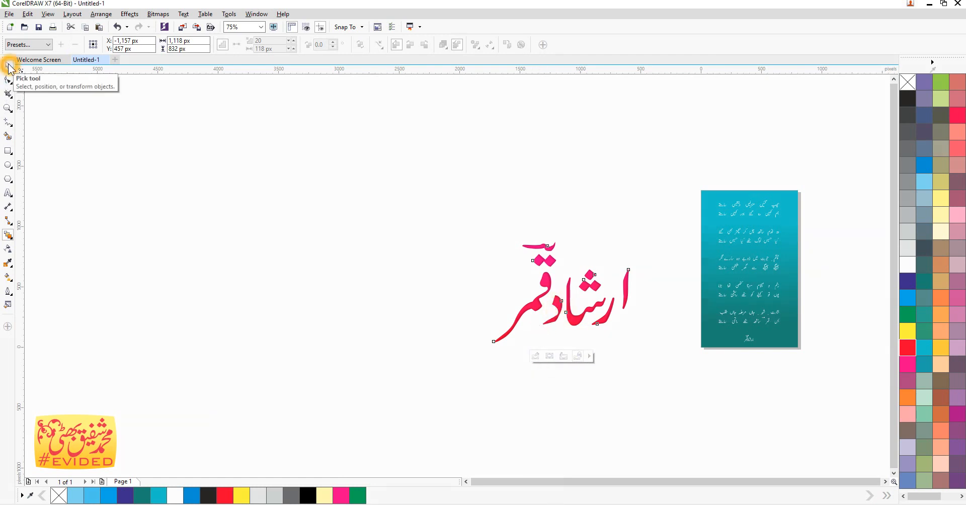
pyautogui.click(9, 66)
pyautogui.click(300, 307)
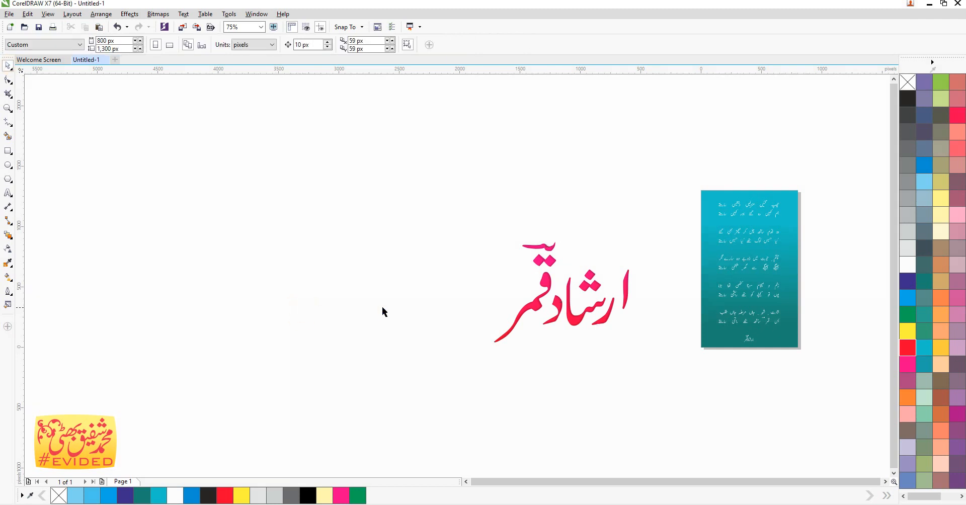
# Step: Move the gradient lettering farther left from the page and select the white poem text on the teal page
pyautogui.moveTo(525, 299); pyautogui.dragTo(414, 292)
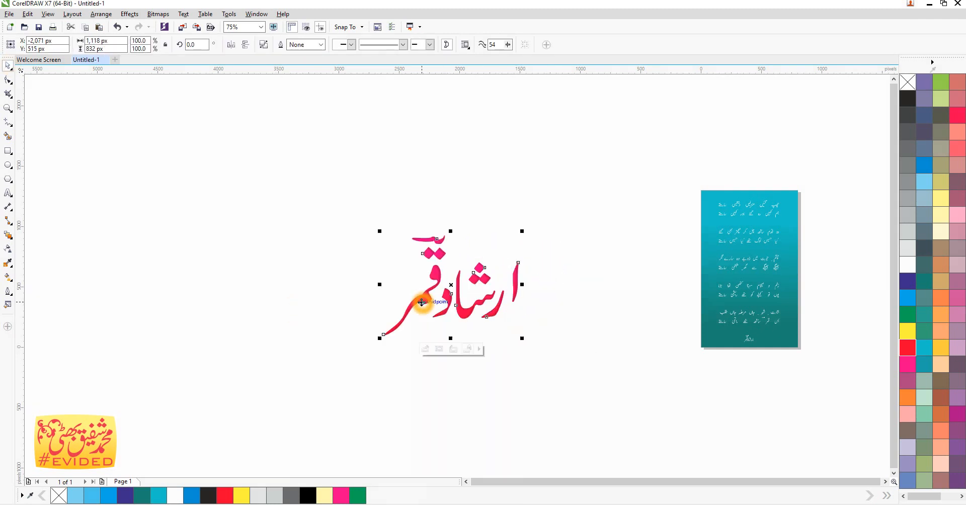
pyautogui.click(475, 391)
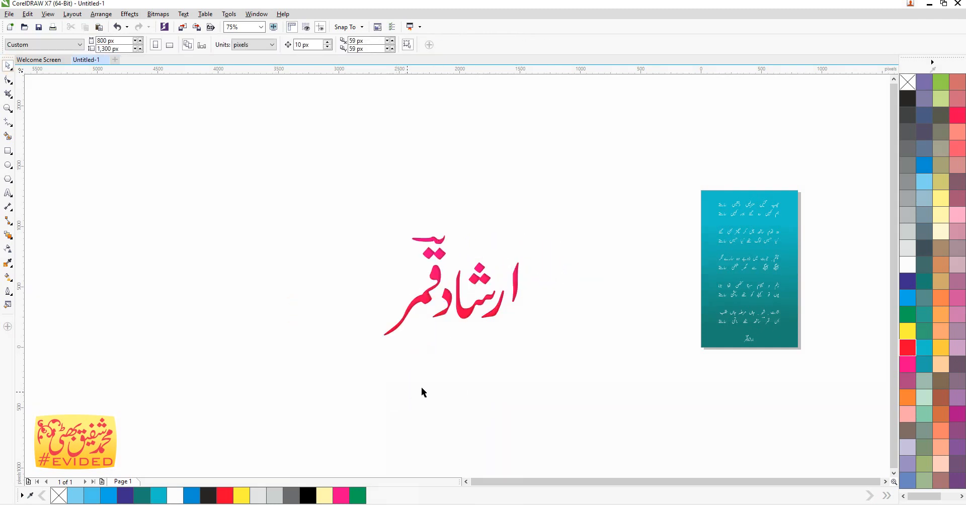
pyautogui.scroll(8, 792, 340)
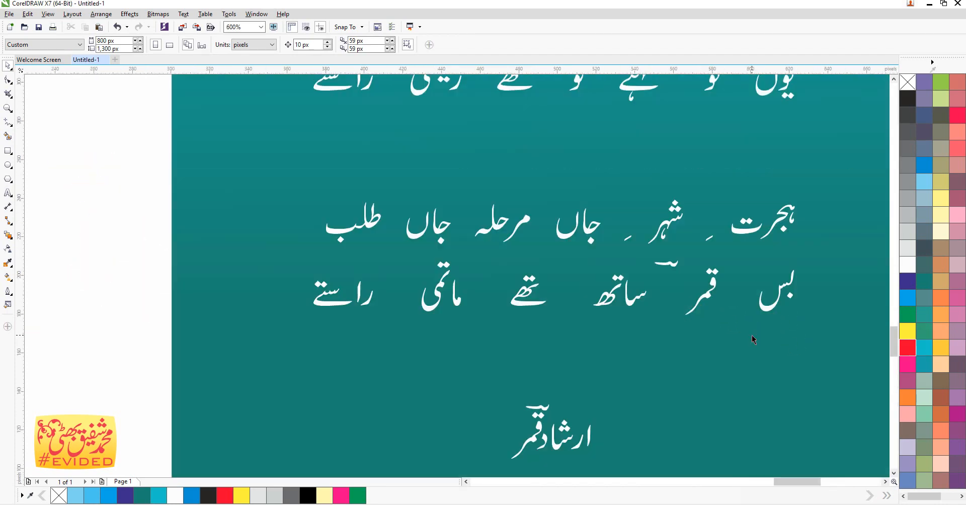
pyautogui.scroll(-8, 656, 291)
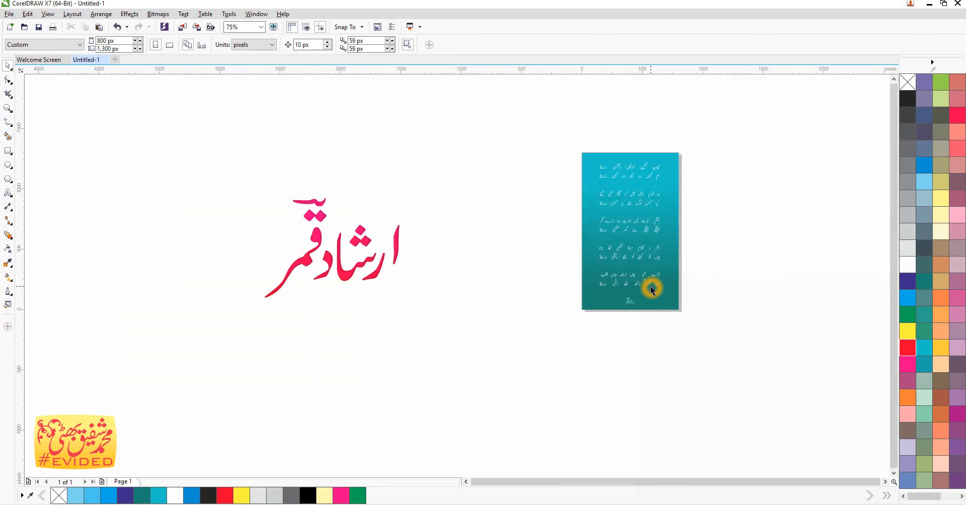
pyautogui.scroll(6, 644, 176)
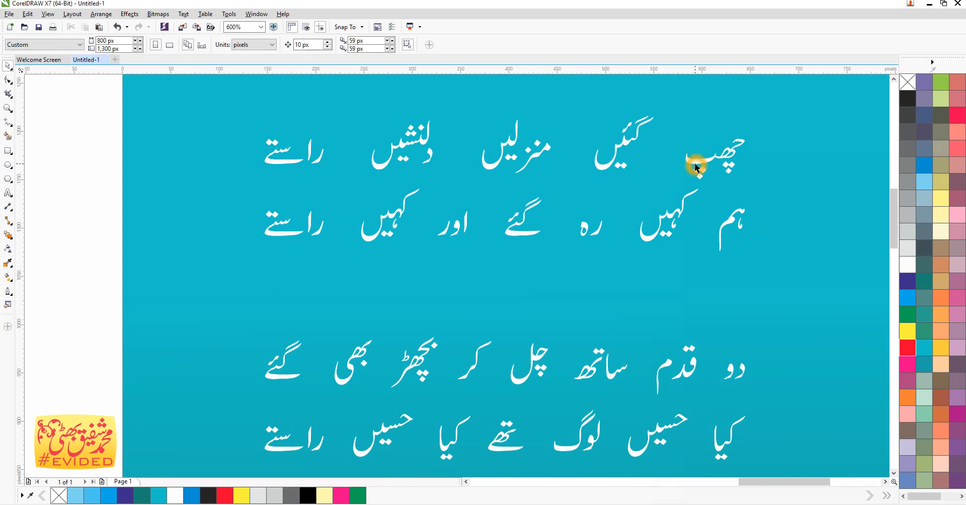
pyautogui.click(697, 164)
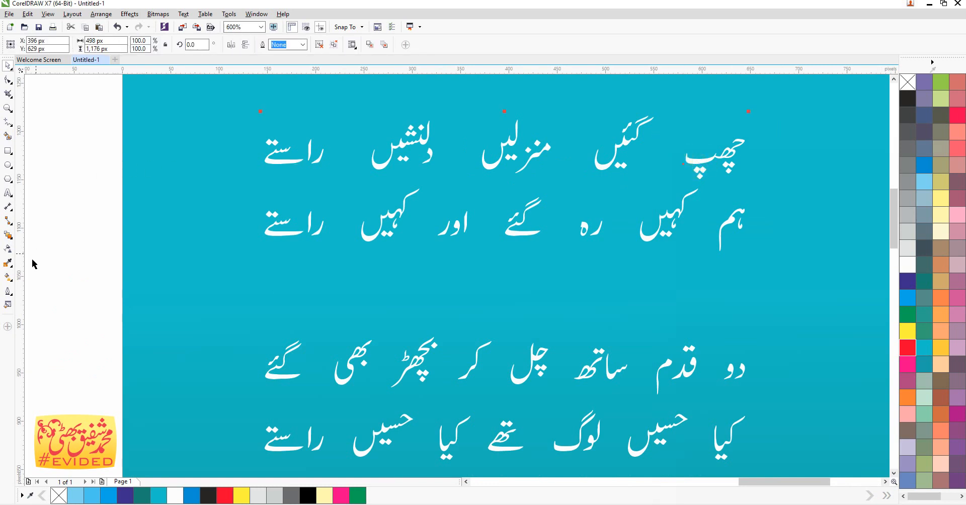
pyautogui.click(10, 293)
pyautogui.click(10, 294)
pyautogui.click(9, 292)
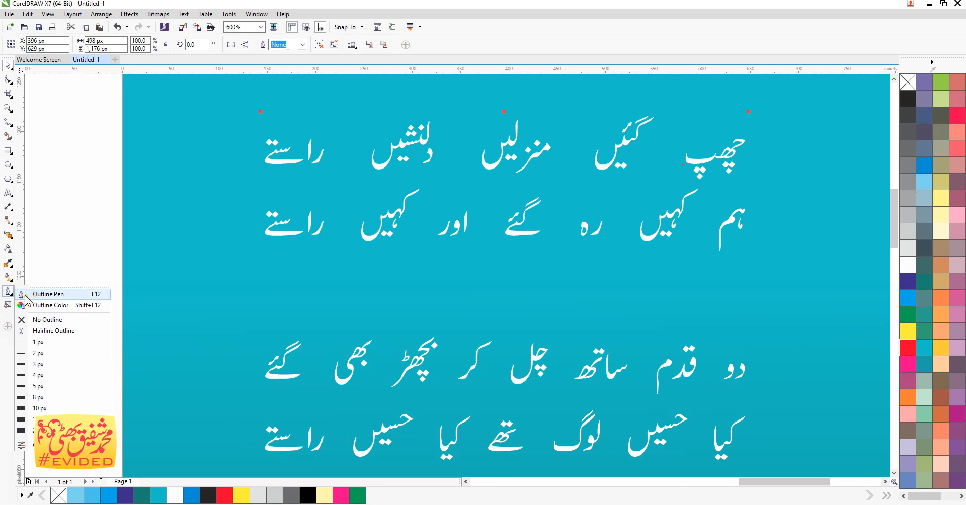
pyautogui.click(26, 296)
pyautogui.click(519, 356)
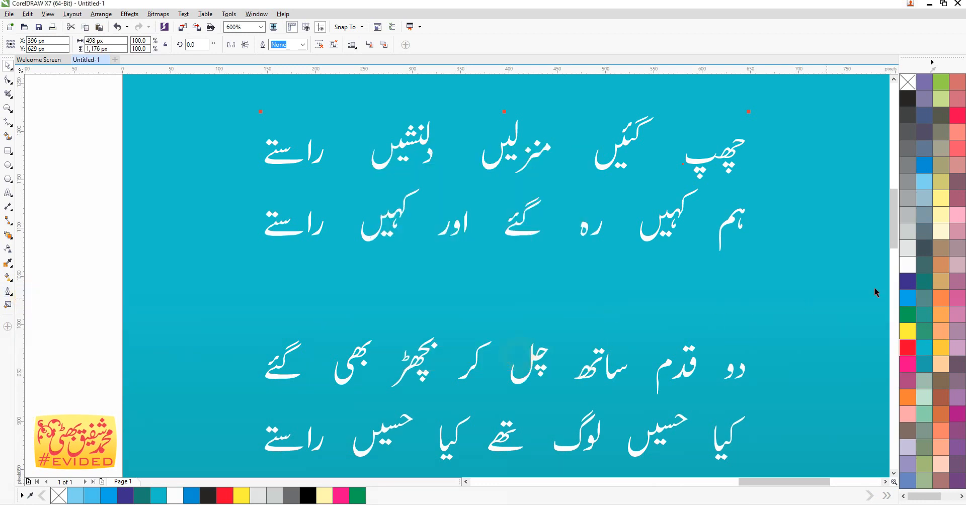
# Step: Try blue, gray-teal and green fills on the poem text, ending with a teal green
pyautogui.click(908, 297)
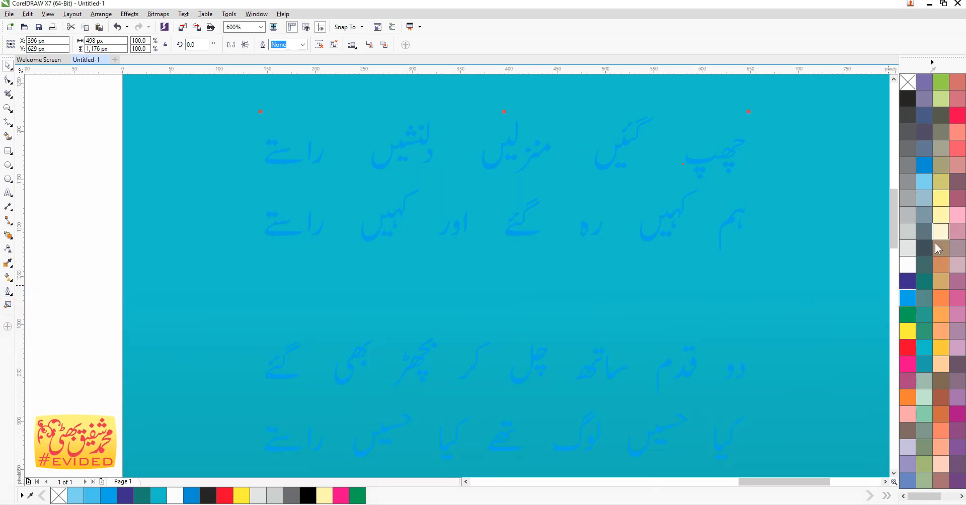
pyautogui.click(926, 283)
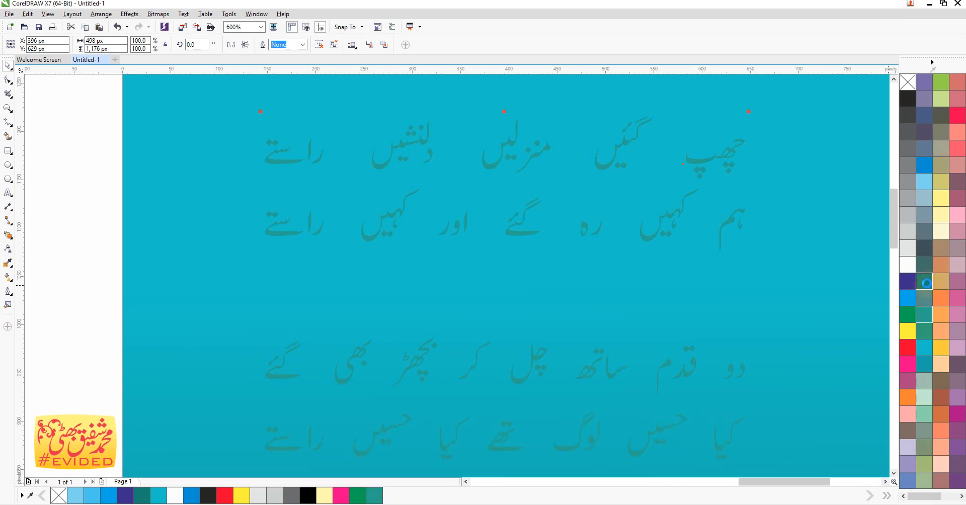
pyautogui.click(918, 321)
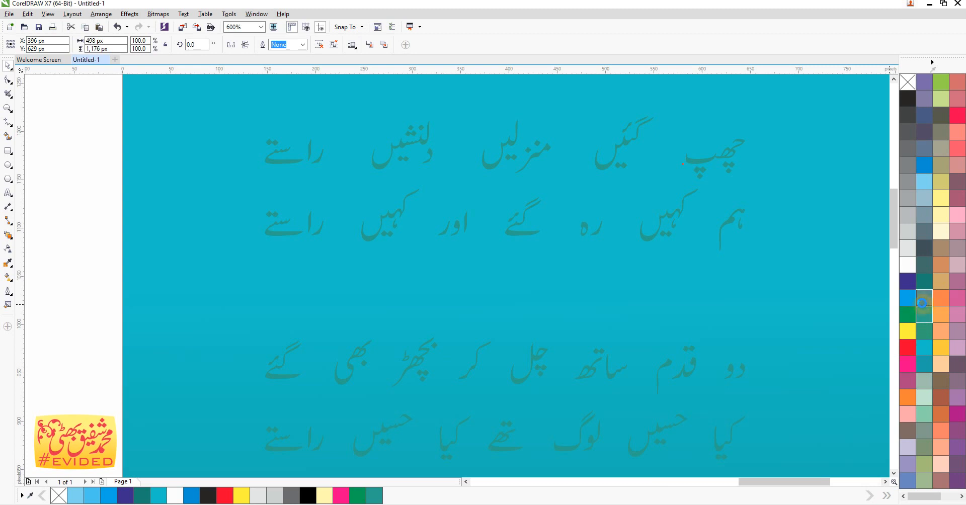
pyautogui.click(922, 303)
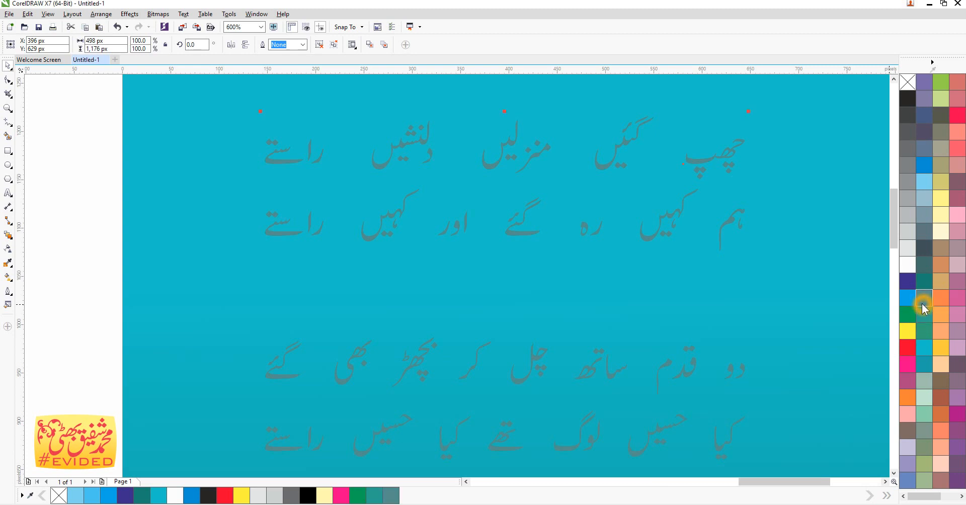
pyautogui.click(928, 337)
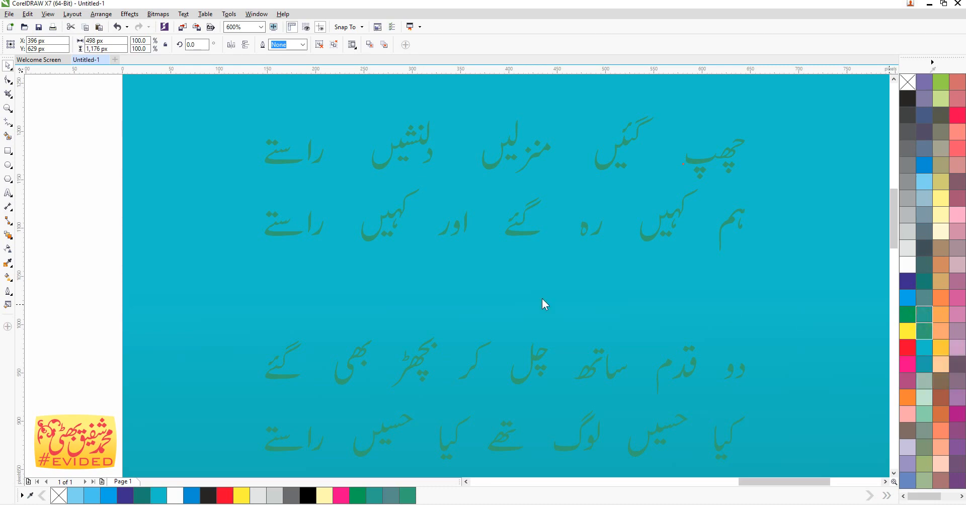
# Step: Give the poem text a white 8 px outline with rounded corners, round line caps and overprint enabled
pyautogui.scroll(-4, 477, 279)
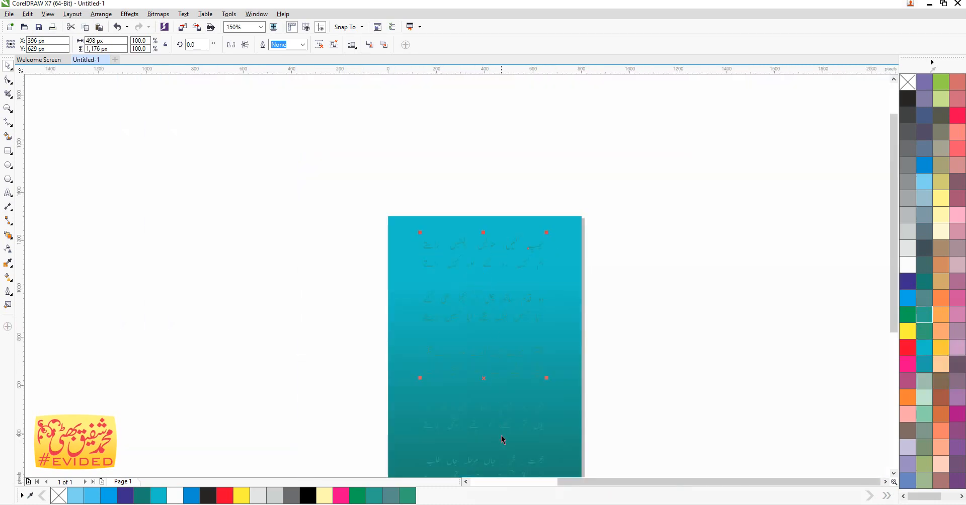
pyautogui.scroll(10, 508, 354)
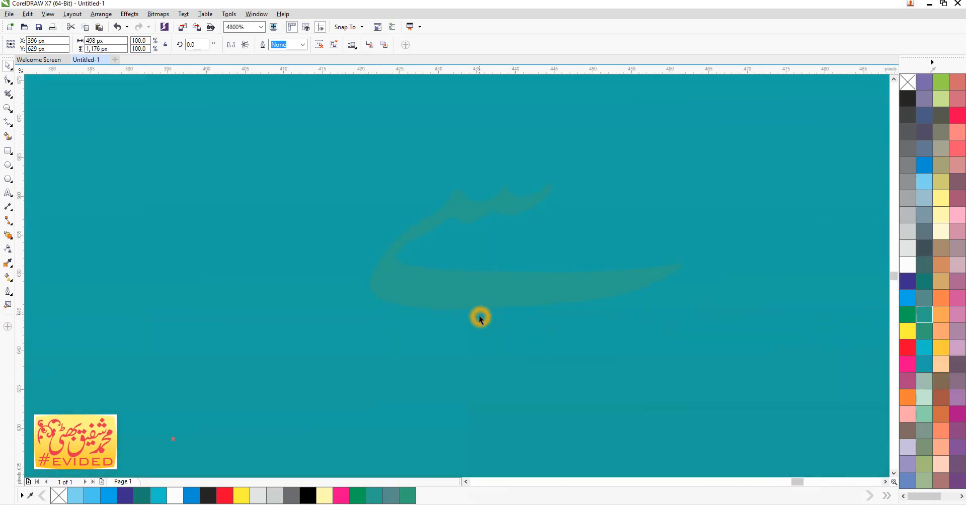
pyautogui.scroll(-10, 480, 318)
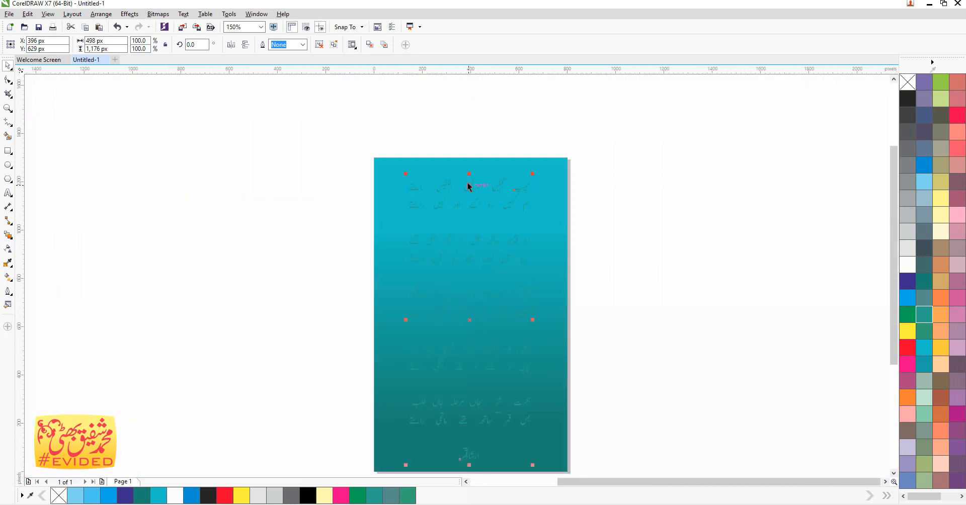
pyautogui.scroll(4, 467, 184)
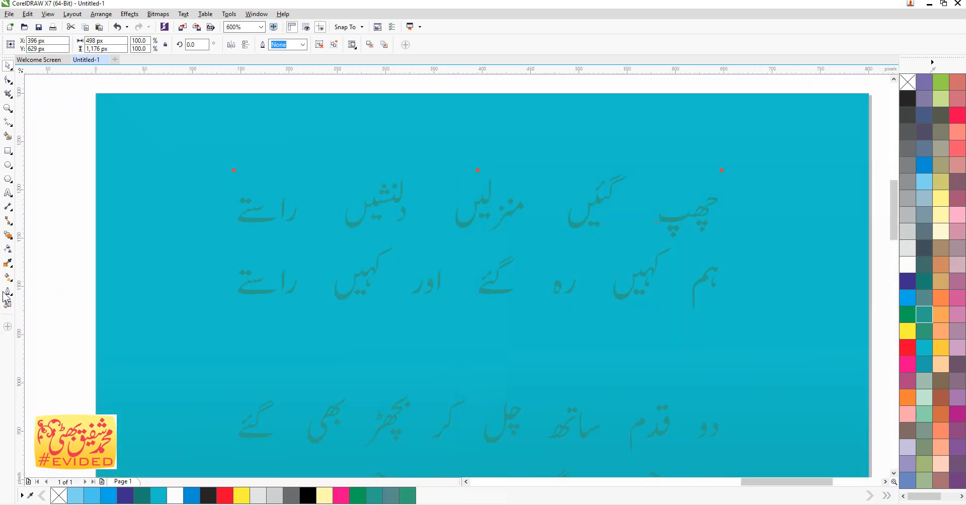
pyautogui.click(7, 293)
pyautogui.click(36, 290)
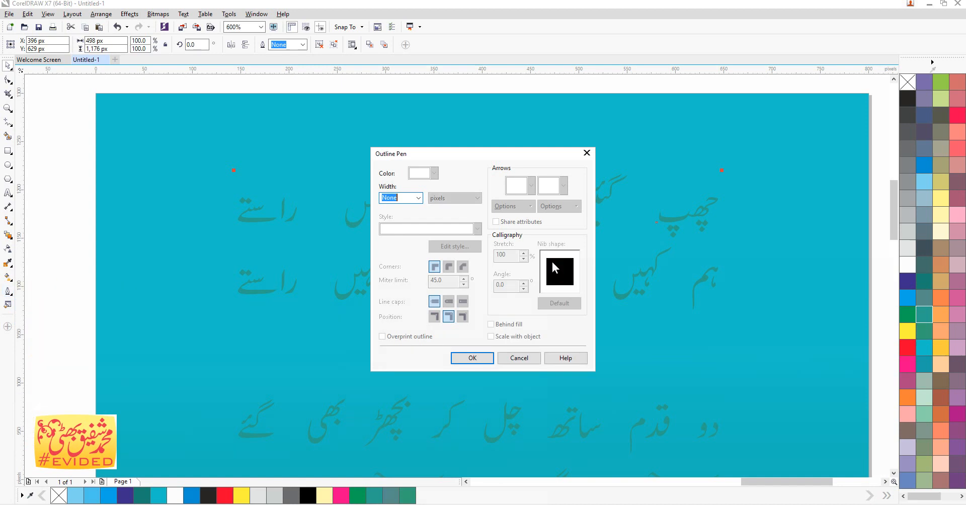
pyautogui.click(418, 198)
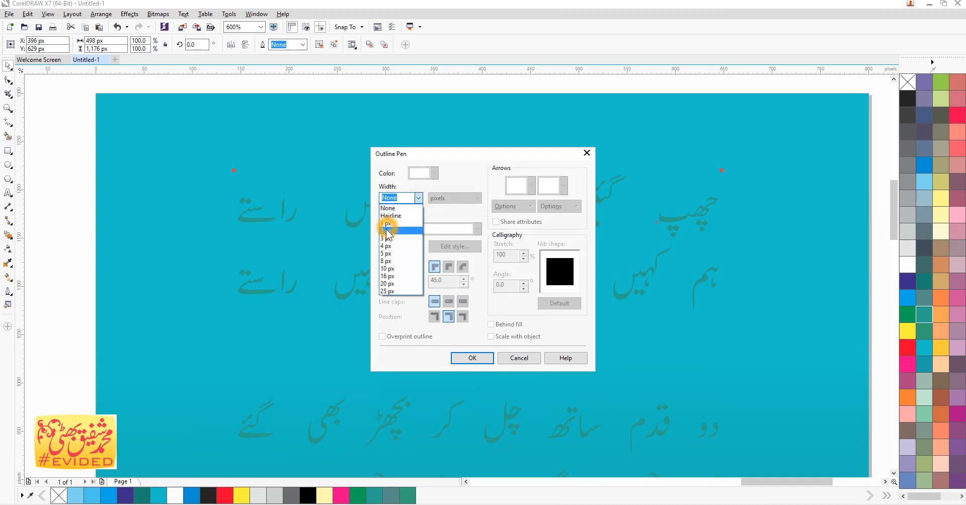
pyautogui.click(386, 261)
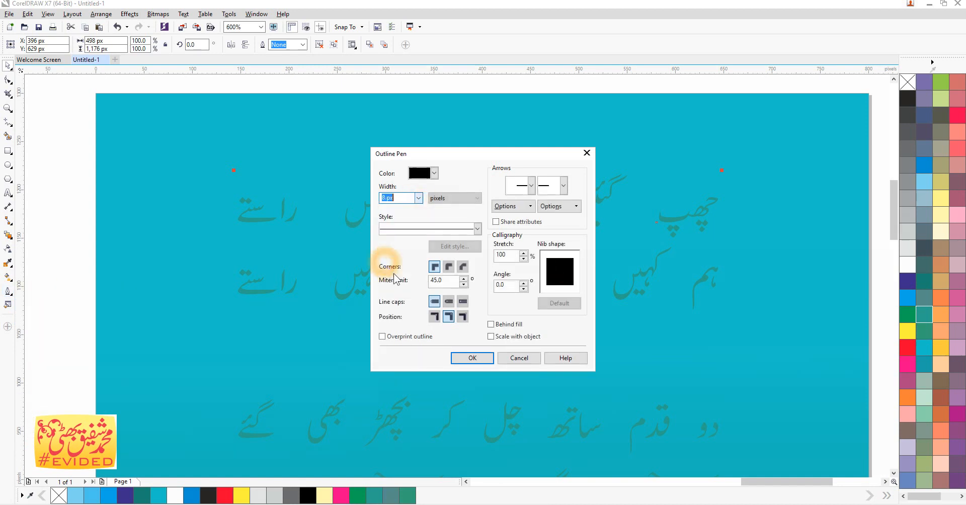
pyautogui.click(448, 267)
pyautogui.click(448, 302)
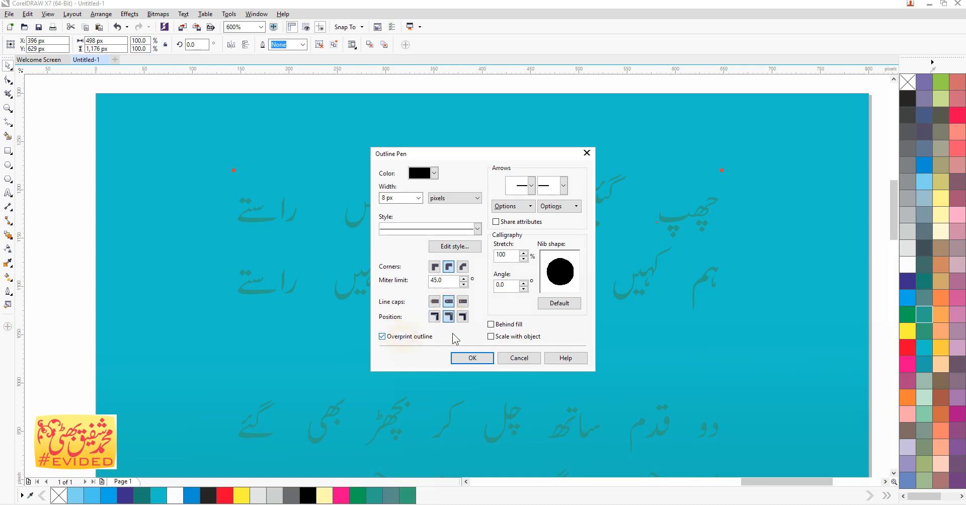
pyautogui.click(473, 358)
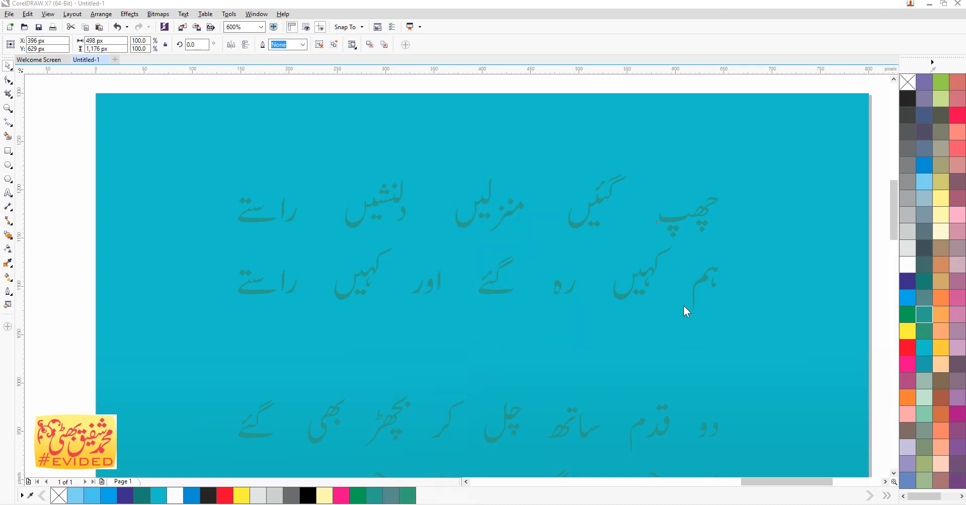
pyautogui.rightClick(905, 266)
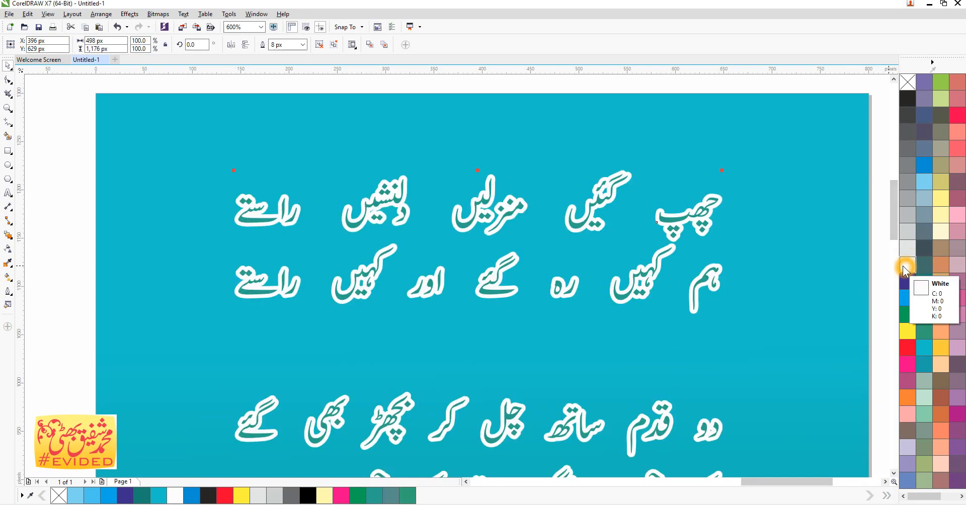
# Step: Set the poem text's outline to 3 px in white and try blue and indigo fills, ending with black
pyautogui.click(11, 294)
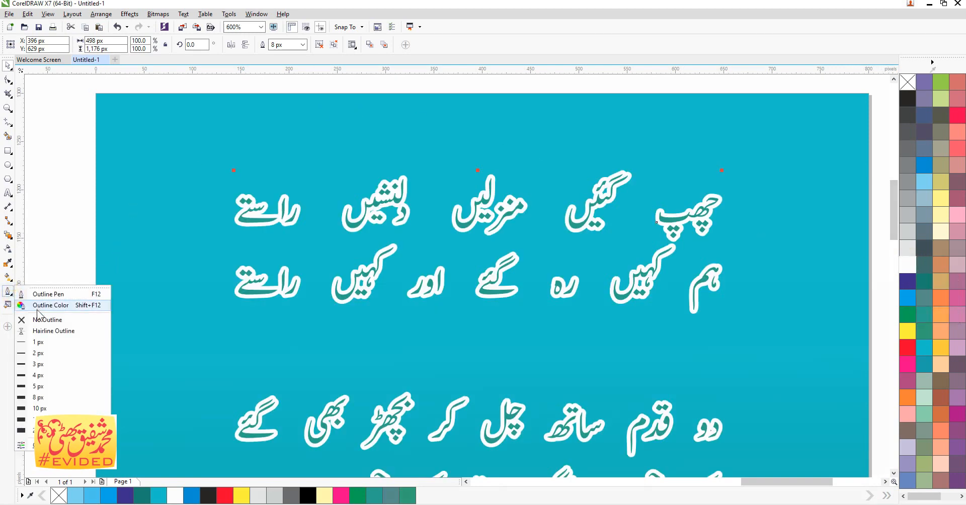
pyautogui.click(34, 364)
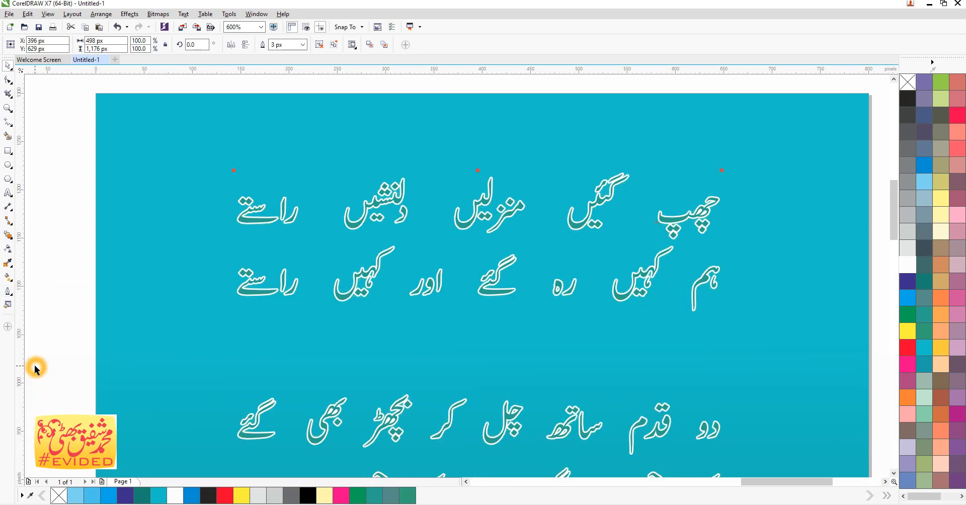
pyautogui.click(911, 296)
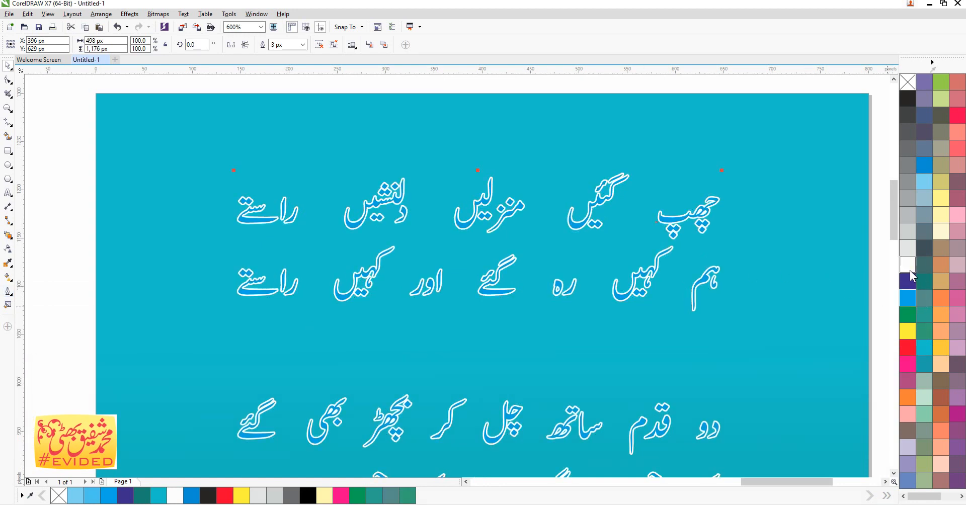
pyautogui.rightClick(910, 270)
pyautogui.click(909, 279)
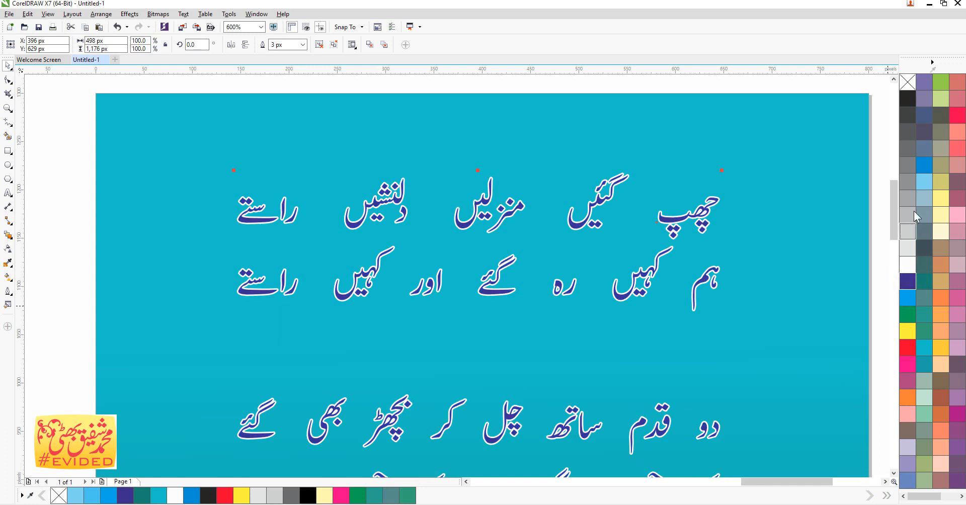
pyautogui.click(908, 98)
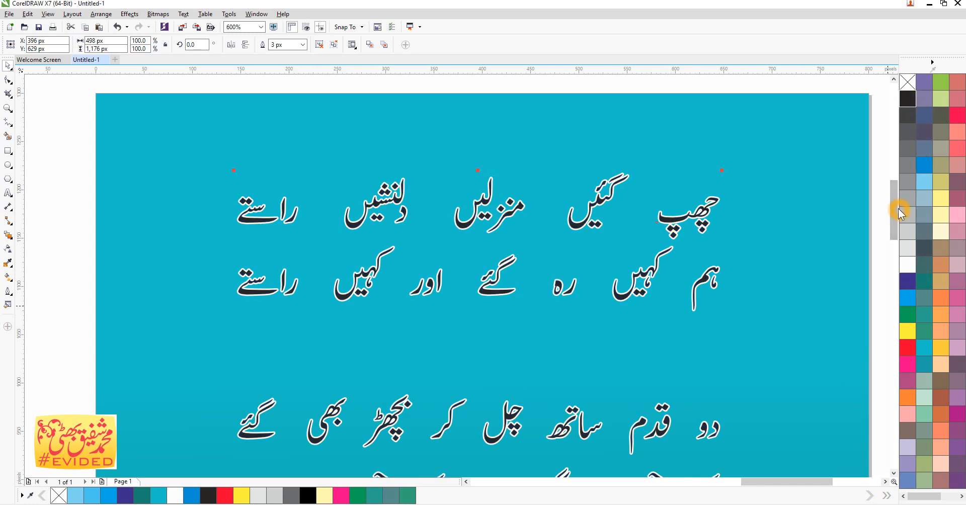
# Step: Deselect the poem text and view the whole teal page to check the recolored verses
pyautogui.click(881, 230)
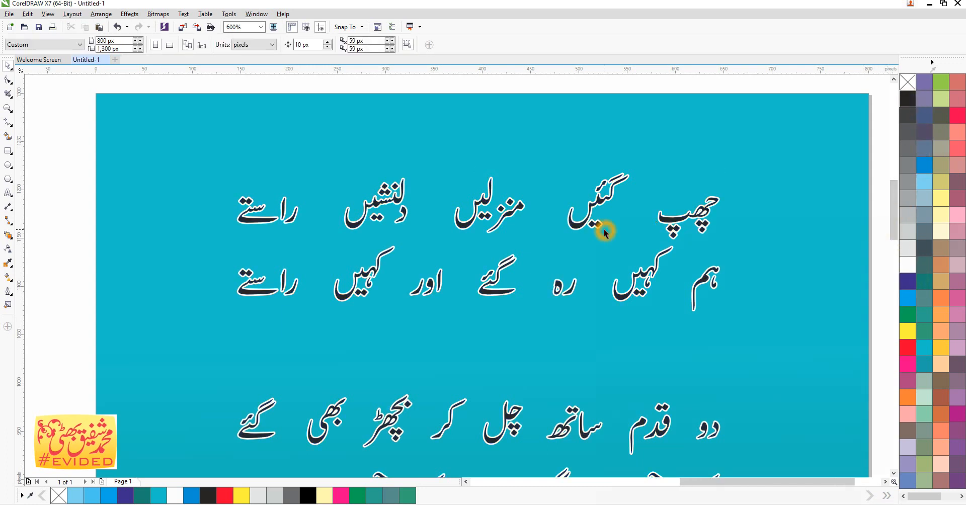
pyautogui.scroll(-2, 604, 228)
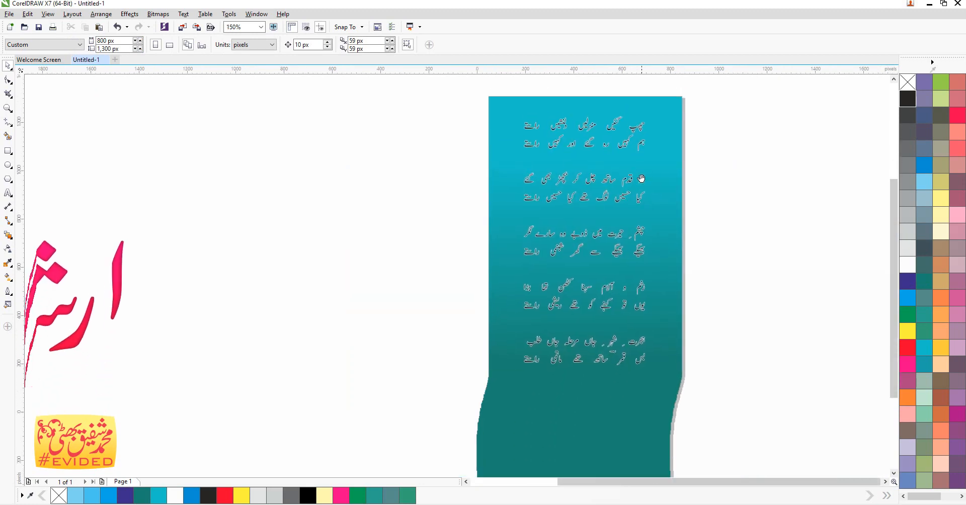
pyautogui.scroll(1, 628, 234)
pyautogui.scroll(-1, 629, 237)
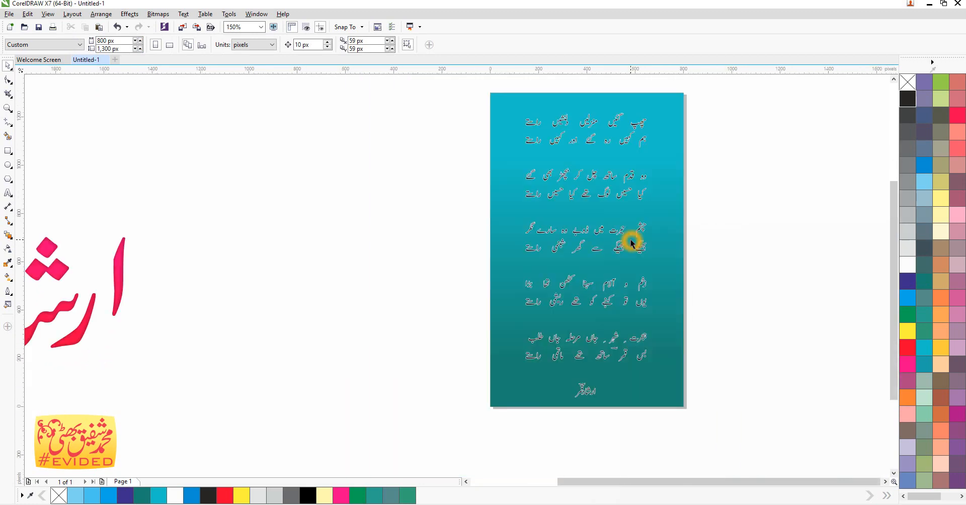
pyautogui.click(623, 446)
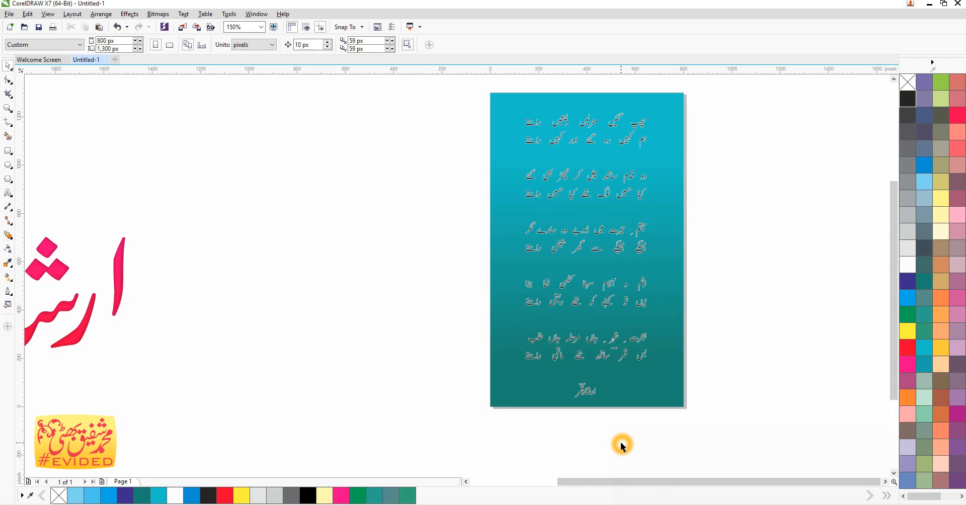